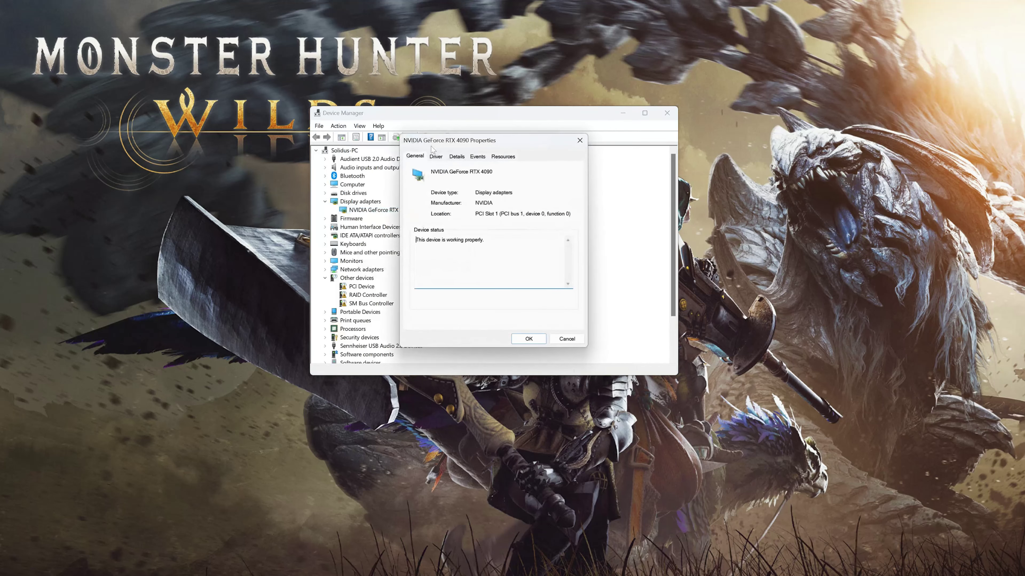
- Search automatically for an updated NVIDIA GeForce RTX 4090 driver, and check for updates through Windows Update
{"action": "left_click", "coordinate": [440, 158]}
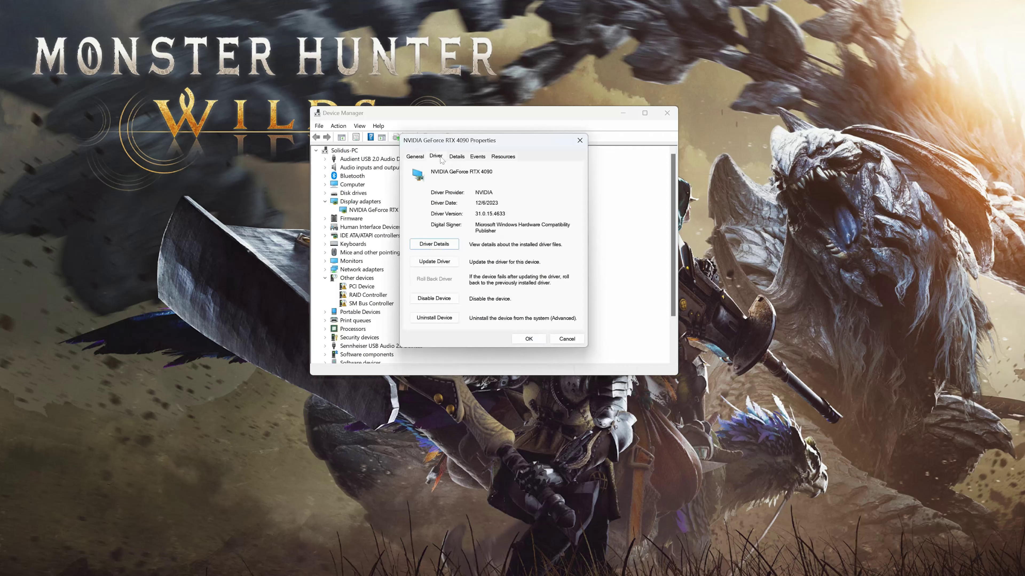
{"action": "left_click", "coordinate": [429, 265]}
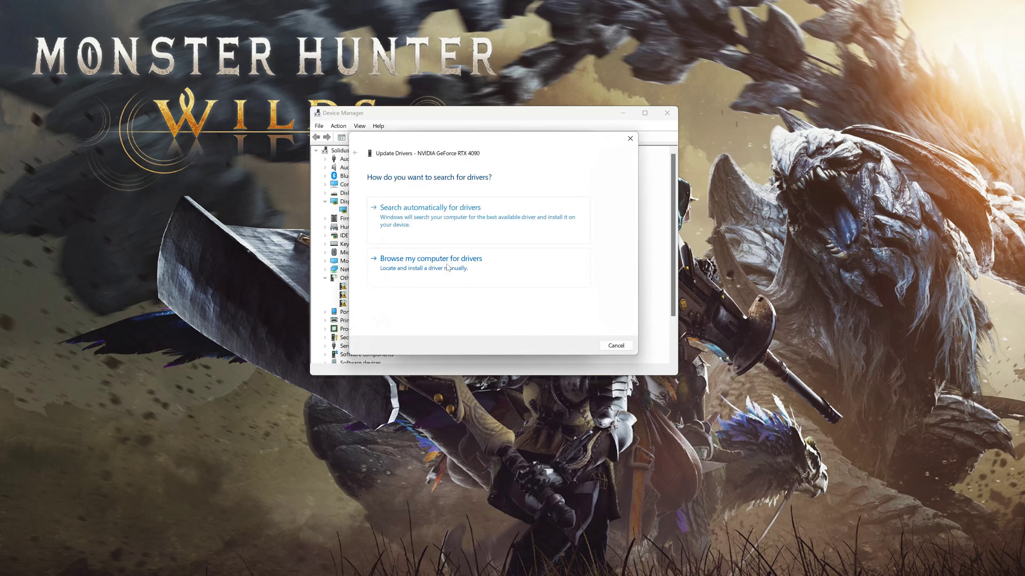
{"action": "left_click", "coordinate": [488, 221]}
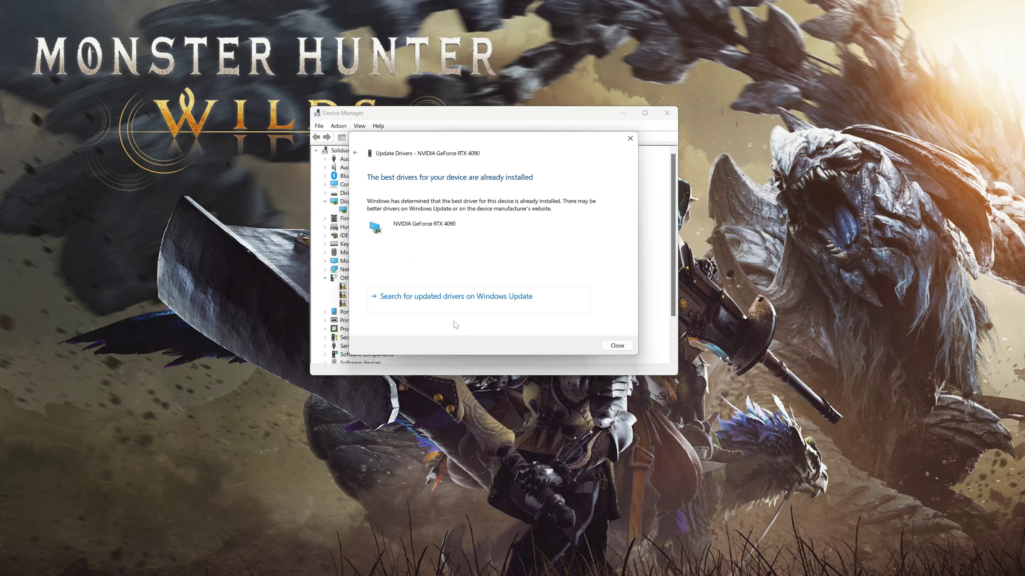
{"action": "left_click", "coordinate": [480, 297]}
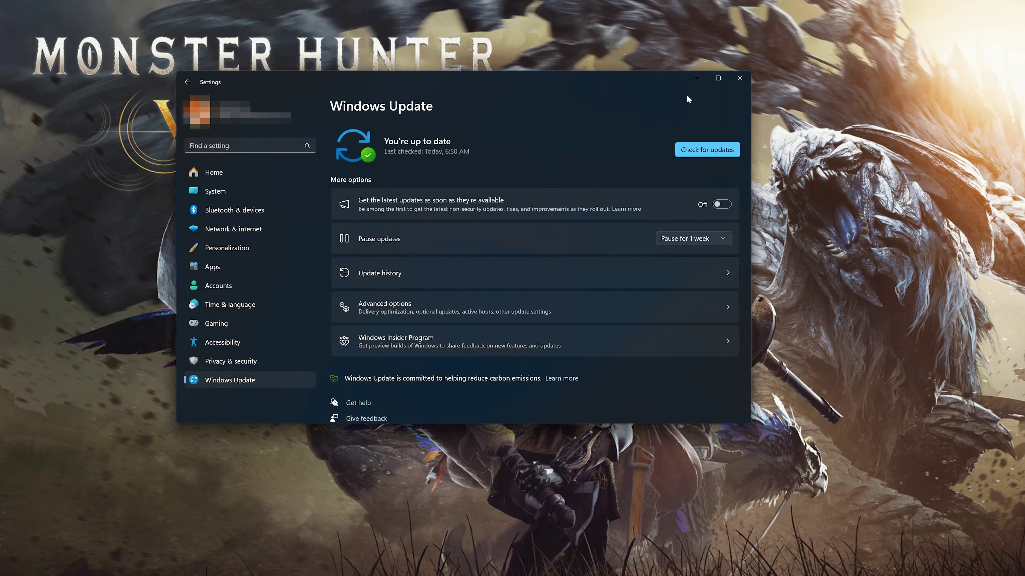
{"action": "left_click", "coordinate": [697, 157]}
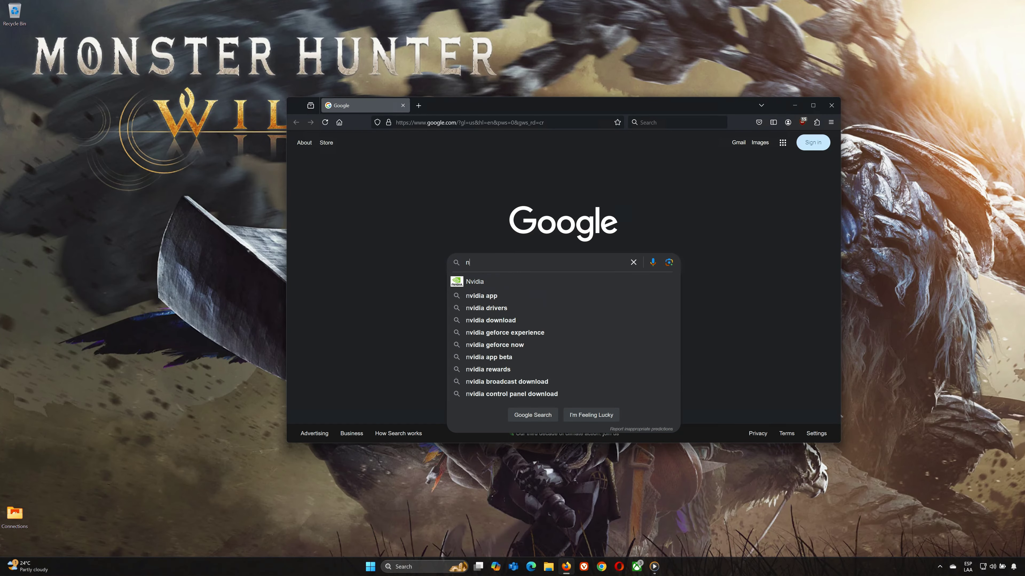
- In the web browser, search Google for "nvidia app download" and download the NVIDIA App installer from NVIDIA's official page
{"action": "type", "text": "app d"}
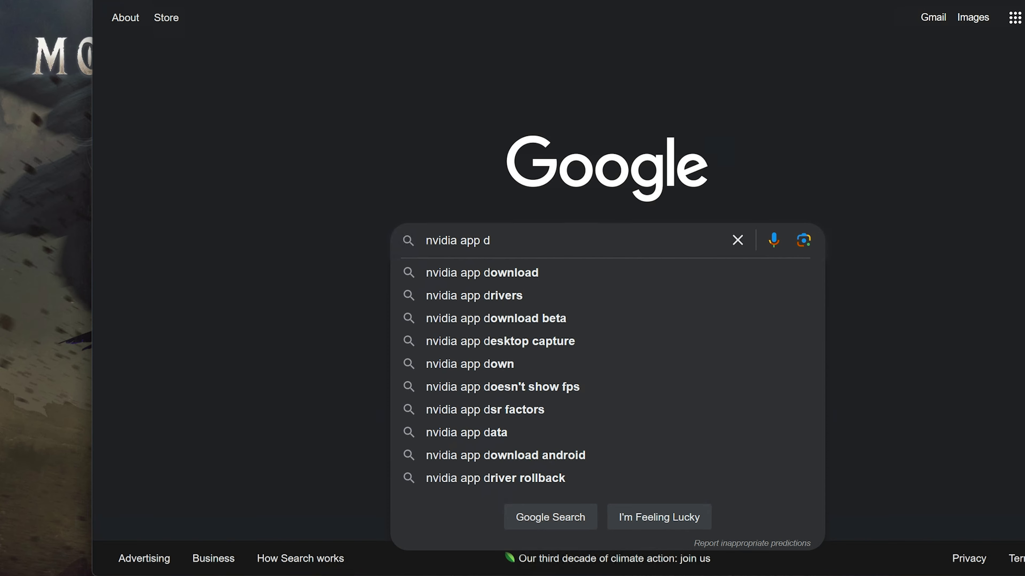
{"action": "left_click", "coordinate": [491, 273]}
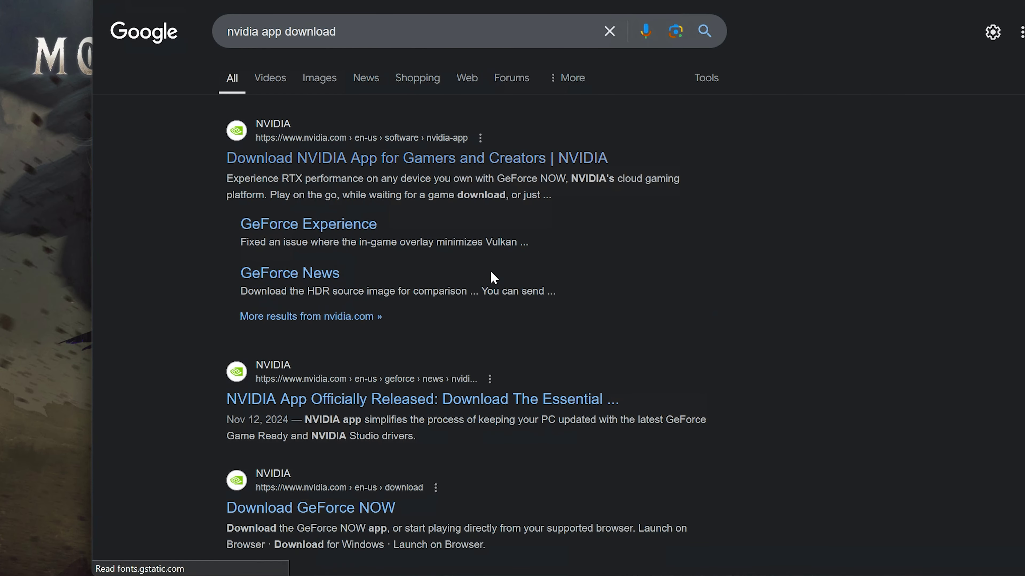
{"action": "left_click", "coordinate": [476, 164]}
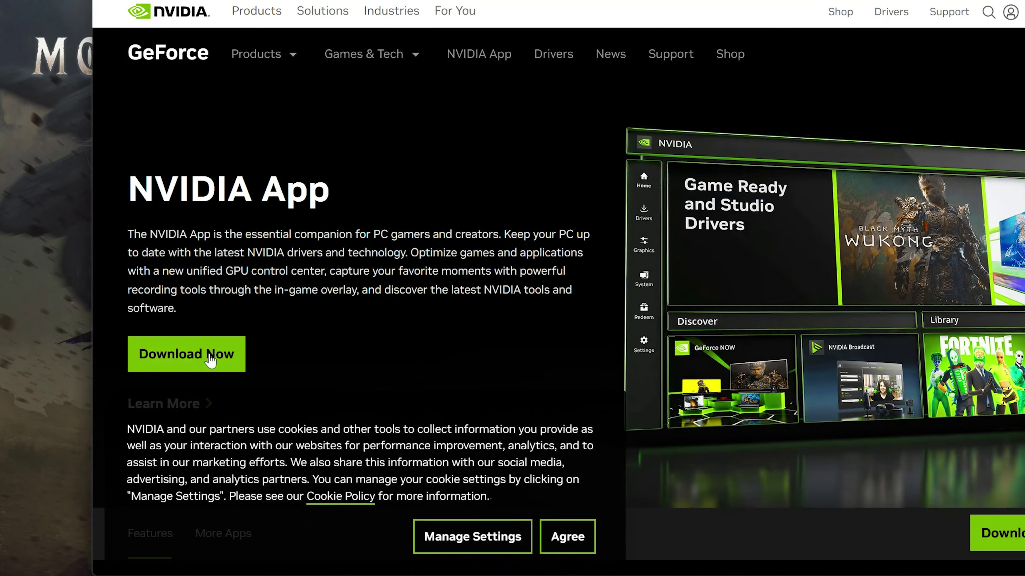
{"action": "left_click", "coordinate": [185, 354]}
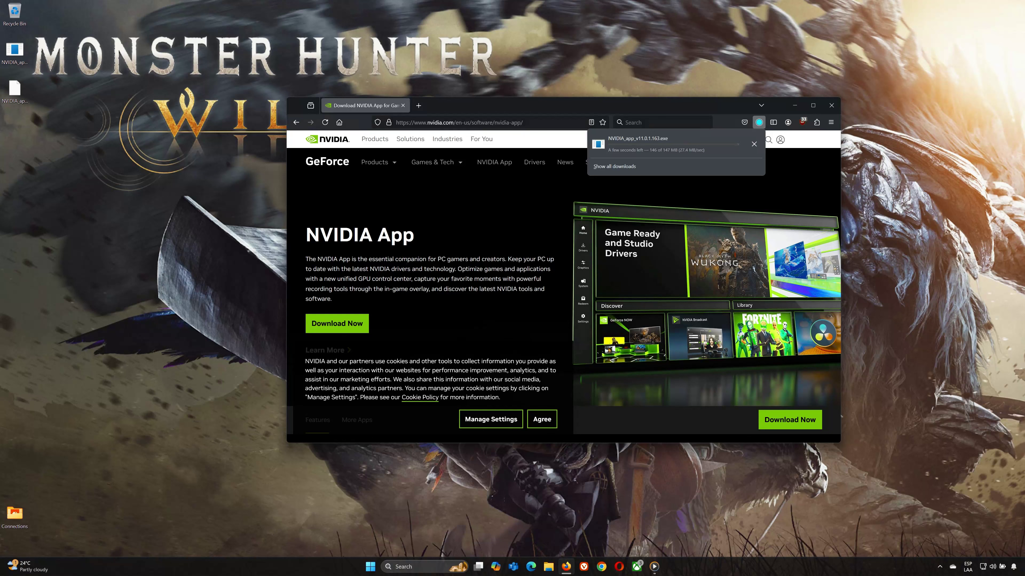
{"action": "left_click", "coordinate": [831, 105]}
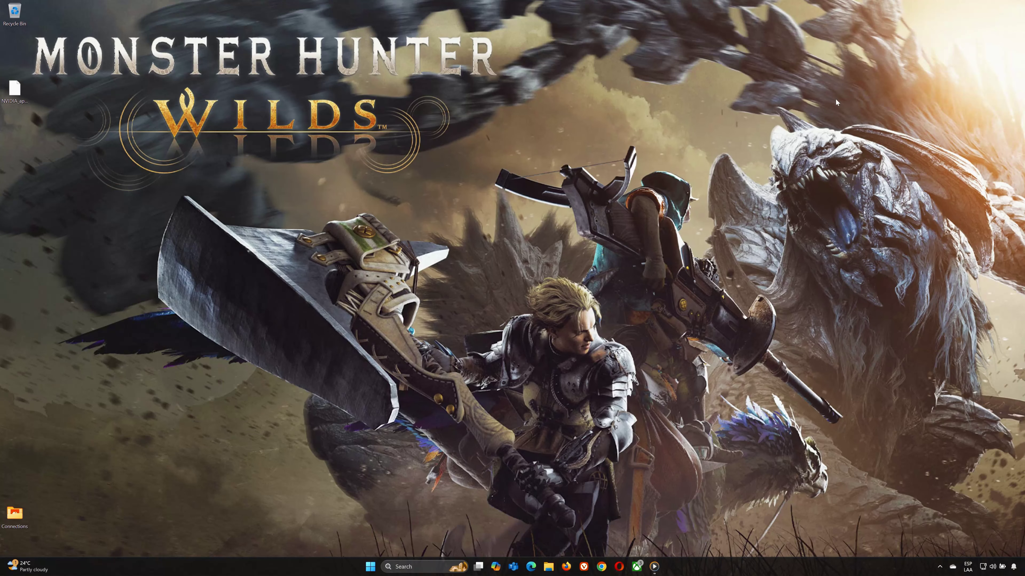
- Run the downloaded NVIDIA app installer, accept its license terms, and dismiss the Release Highlights
{"action": "double_click", "coordinate": [15, 96]}
{"action": "left_click", "coordinate": [470, 343]}
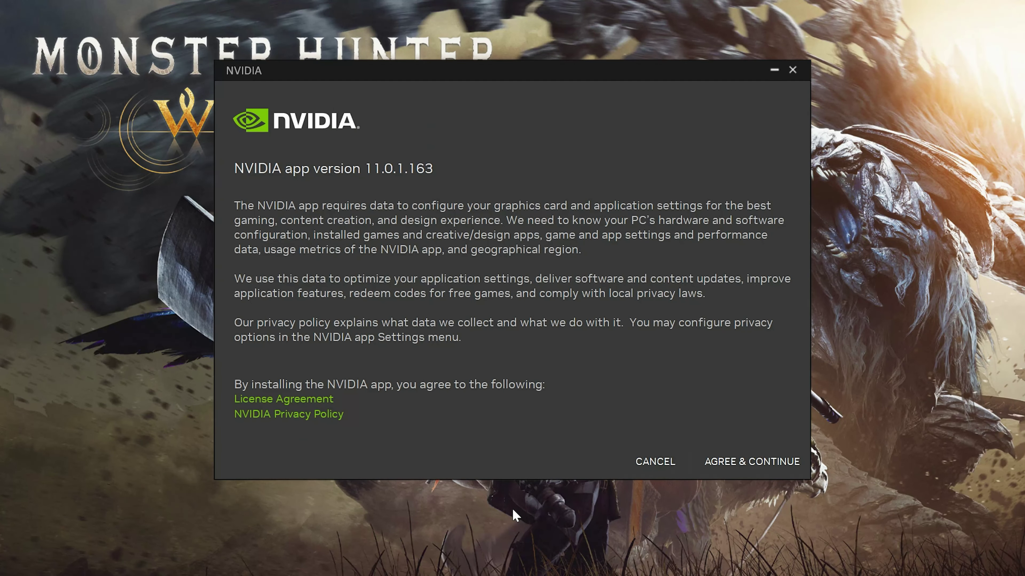
{"action": "left_click", "coordinate": [754, 462]}
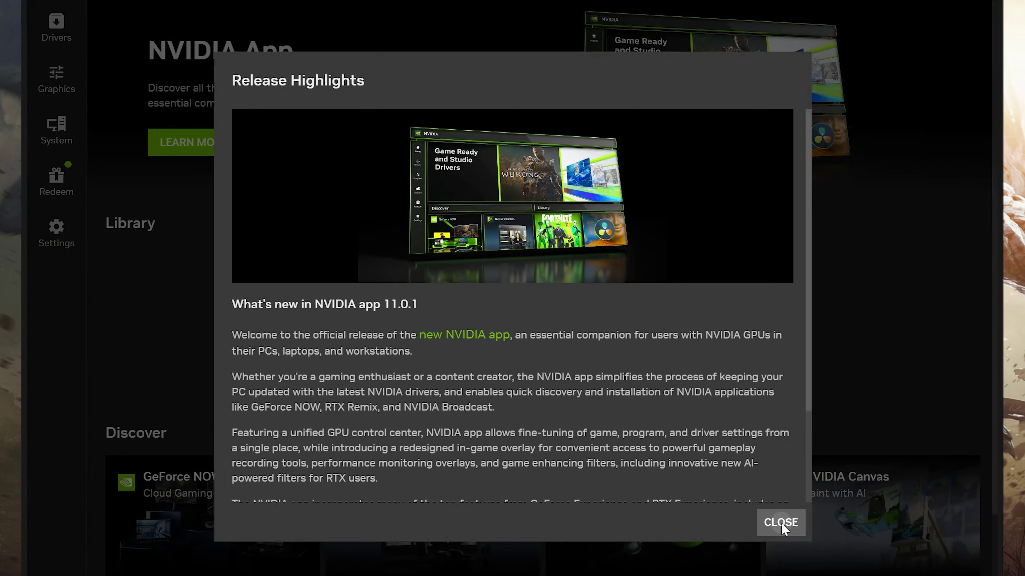
{"action": "left_click", "coordinate": [781, 525]}
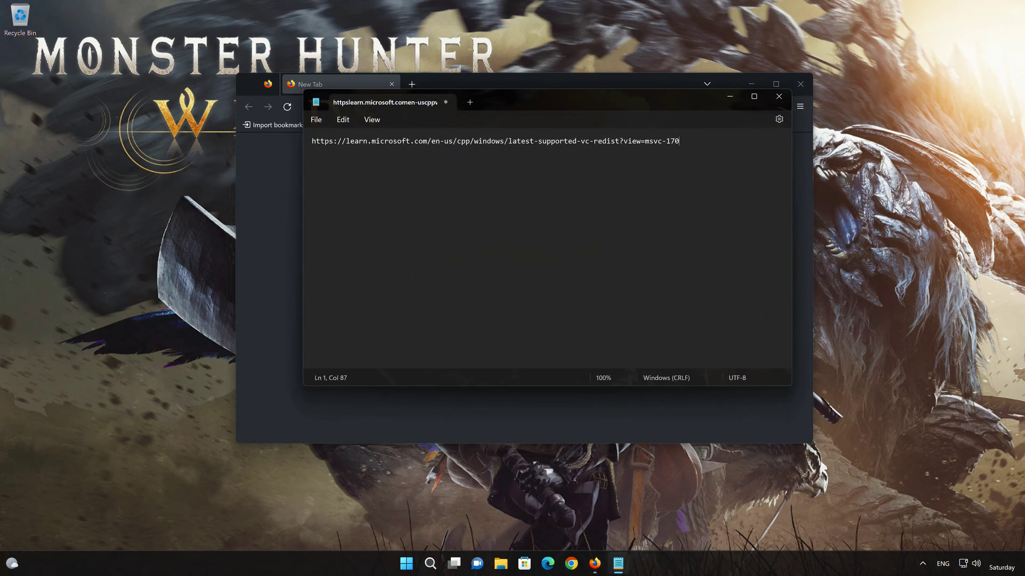
- Copy the learn.microsoft.com Visual C++ Redistributable address from Notepad and open it in Firefox
{"action": "left_click_drag", "start_coordinate": [680, 141], "coordinate": [318, 141]}
{"action": "right_click", "coordinate": [321, 141]}
{"action": "left_click", "coordinate": [366, 172]}
{"action": "left_click", "coordinate": [800, 288]}
{"action": "type", "text": "https://learn.microsoft.com/en-us/cpp/windows/latest-supported-vc-redist?view=msvc-170"}
{"action": "key", "text": "Return"}
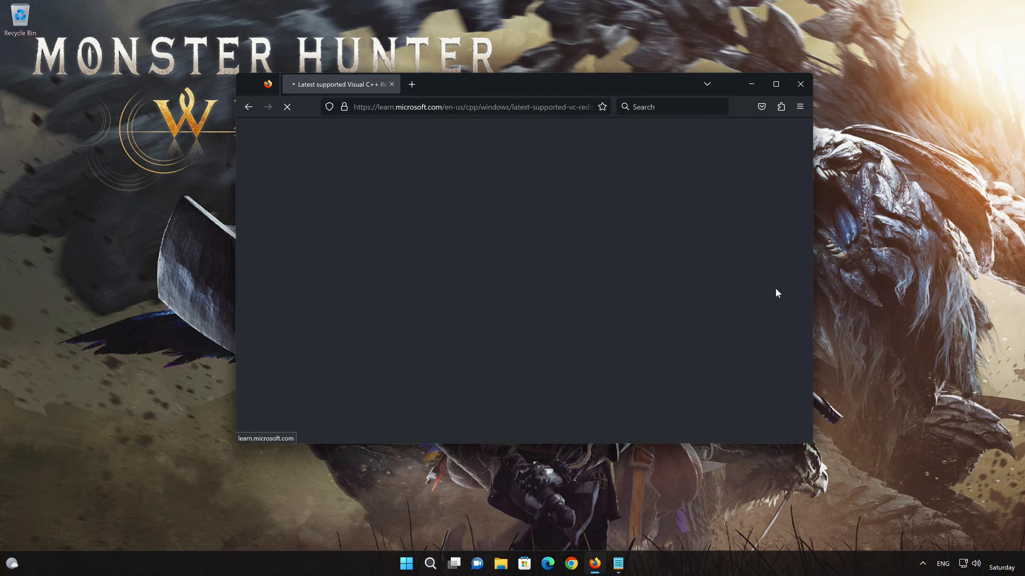
- Download the latest X86 and X64 Visual C++ Redistributable installers for Visual Studio 2015–2022, and close the browser
{"action": "scroll", "coordinate": [452, 262], "scroll_direction": "down", "scroll_amount": 5}
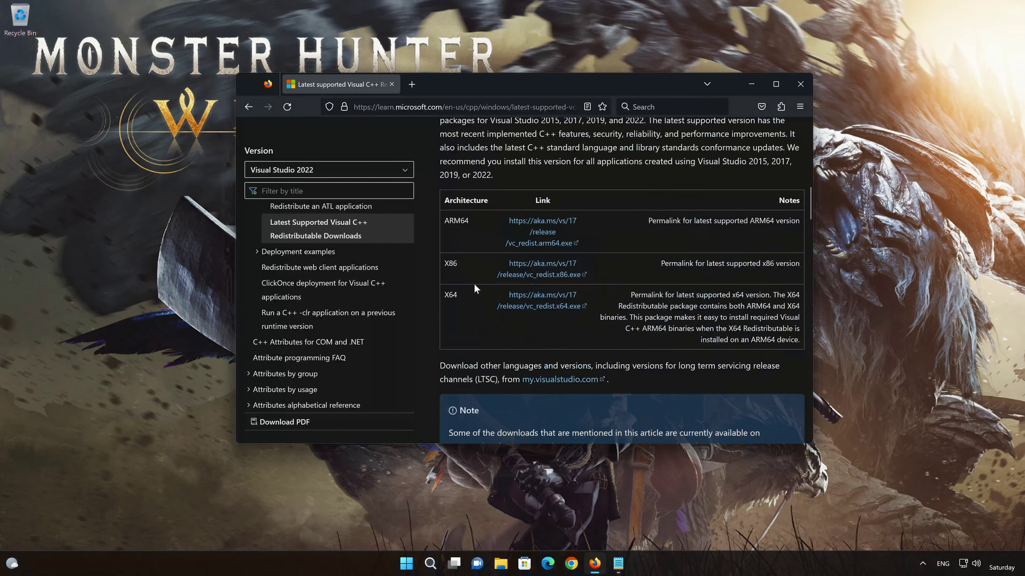
{"action": "left_click", "coordinate": [542, 275]}
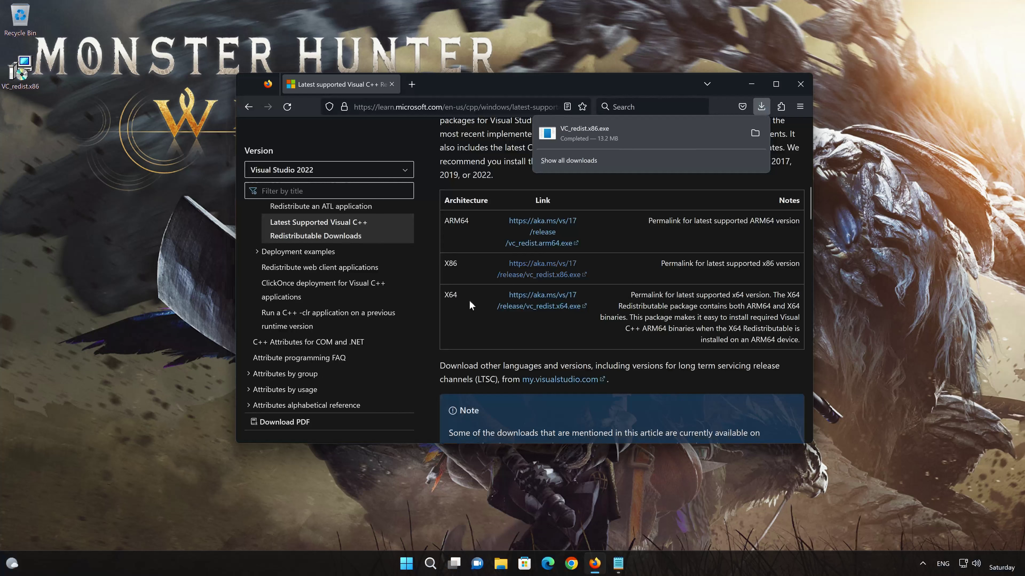
{"action": "left_click", "coordinate": [558, 307]}
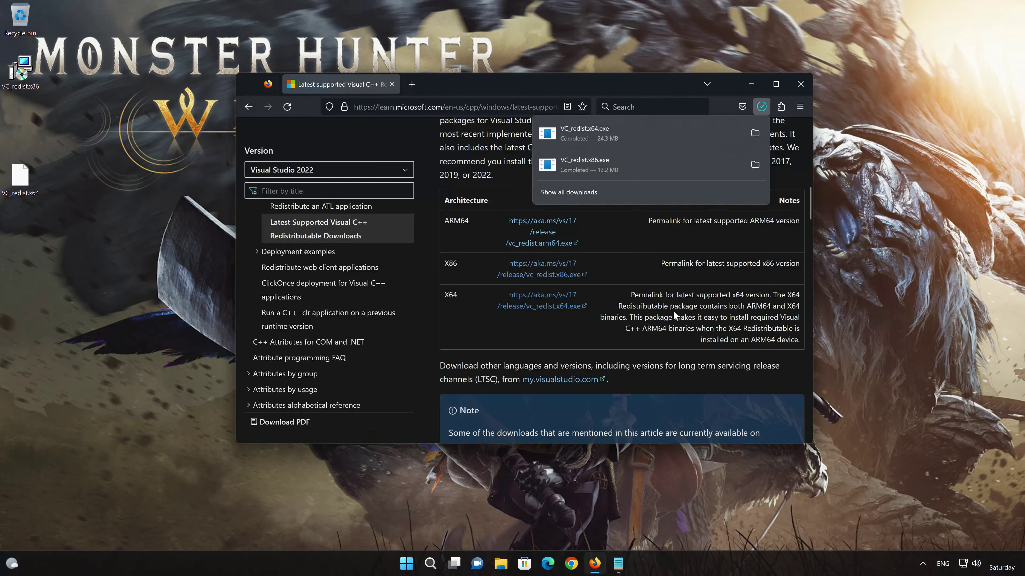
{"action": "left_click", "coordinate": [800, 84]}
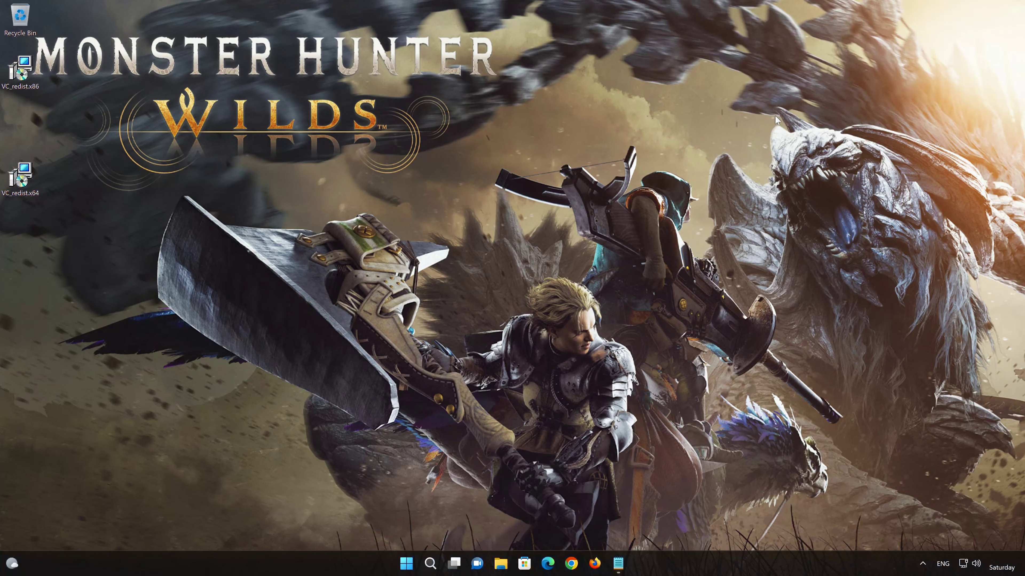
- Install the x86 Visual C++ 2015-2022 Redistributable from VC_redist.x86, accepting the license terms and allowing changes to the device
{"action": "double_click", "coordinate": [20, 76]}
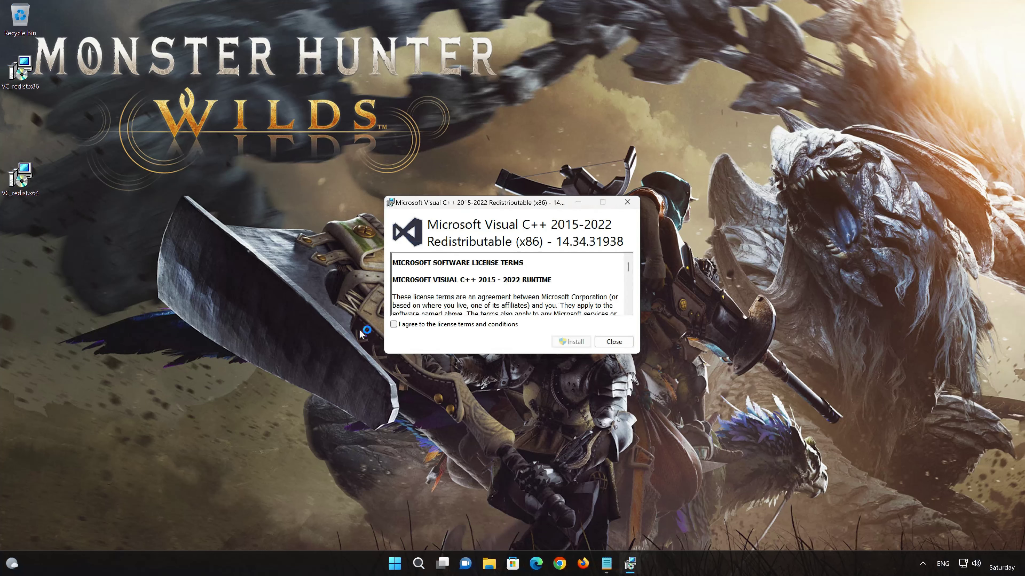
{"action": "left_click", "coordinate": [393, 325]}
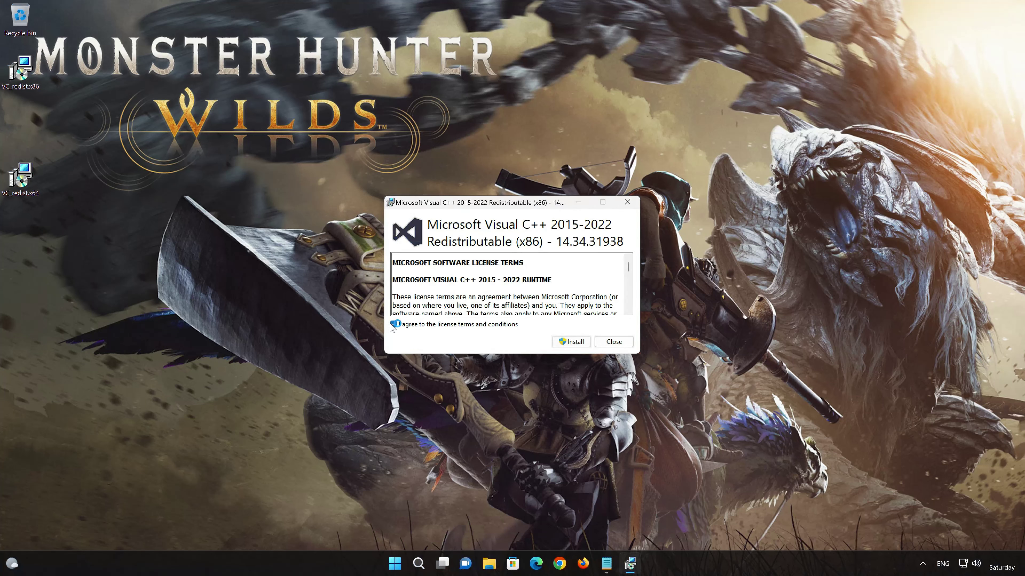
{"action": "left_click", "coordinate": [577, 343]}
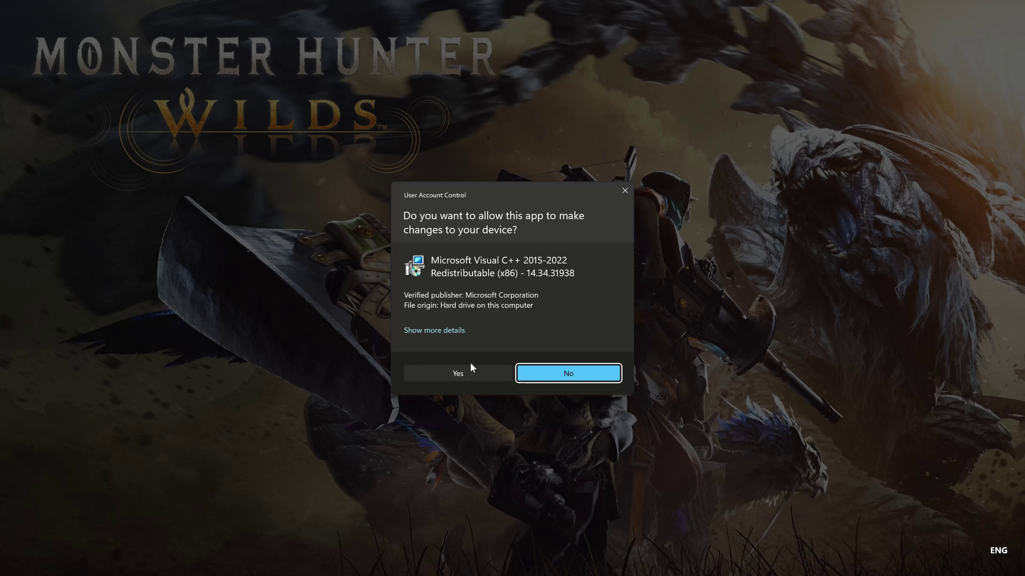
{"action": "left_click", "coordinate": [457, 374]}
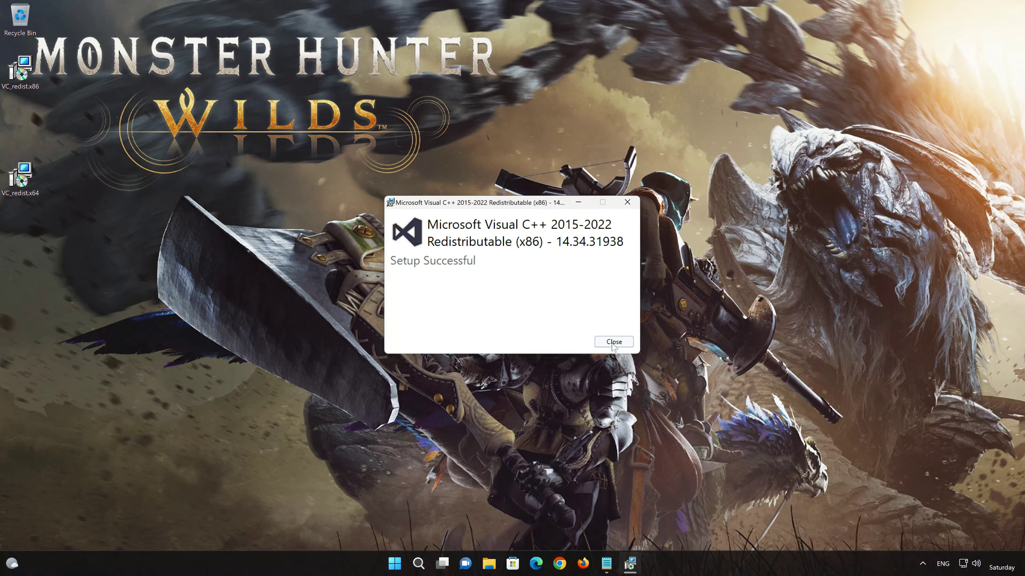
{"action": "left_click", "coordinate": [614, 342]}
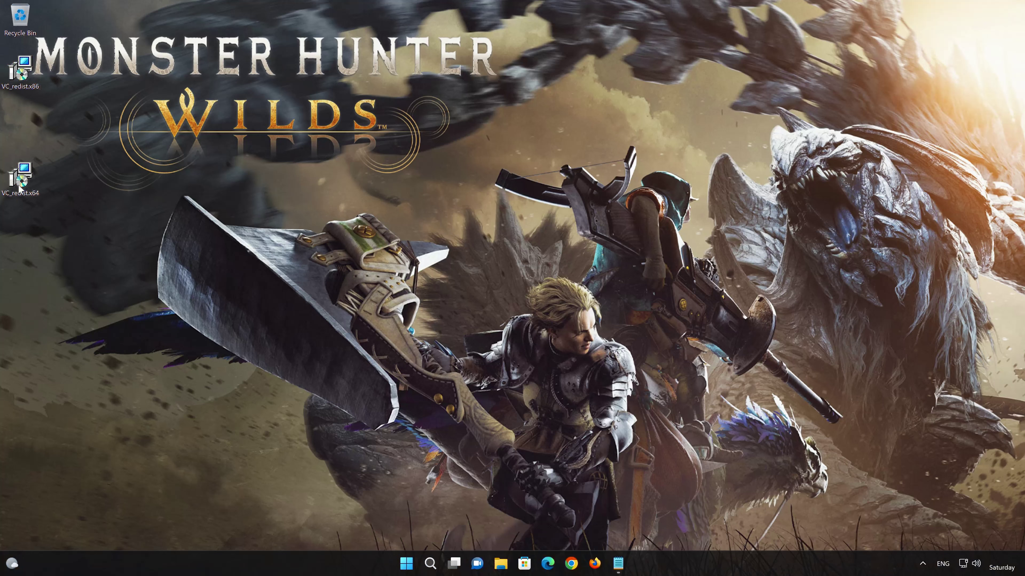
- Install the x64 Visual C++ 2015-2022 Redistributable from VC_redist.x64, accepting the license terms and allowing changes to the device
{"action": "left_click", "coordinate": [19, 187]}
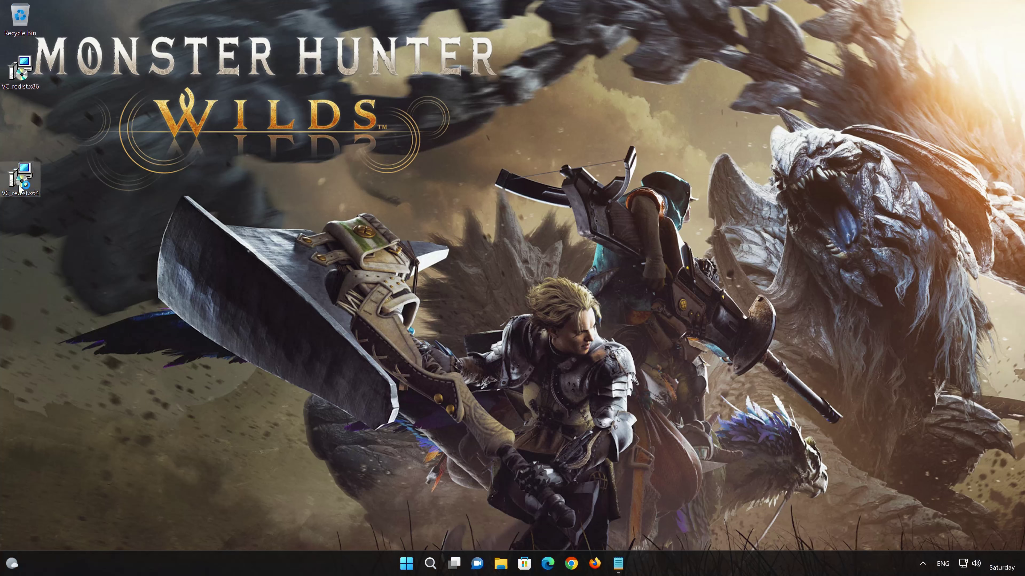
{"action": "double_click", "coordinate": [19, 187]}
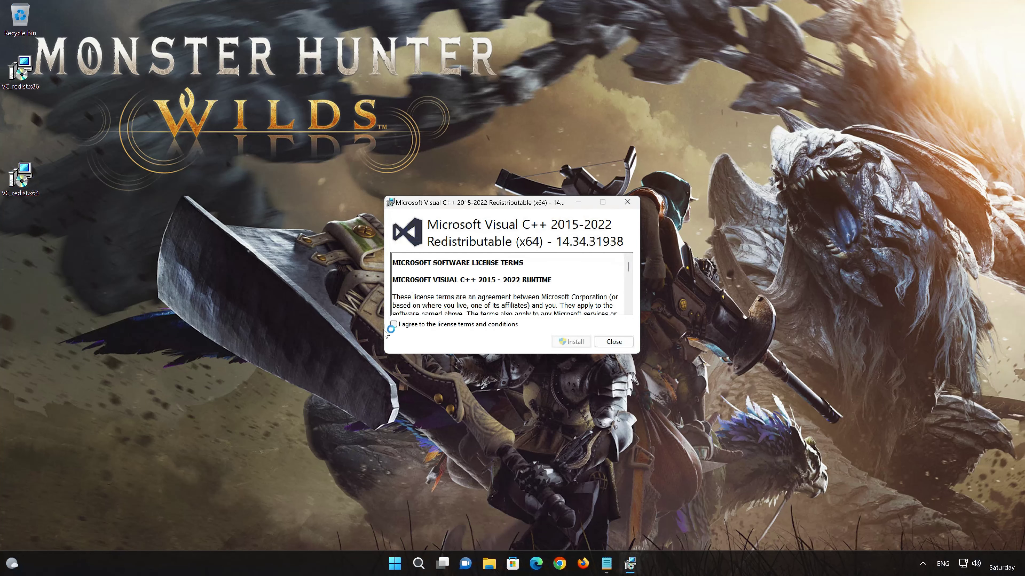
{"action": "left_click", "coordinate": [394, 324]}
{"action": "left_click", "coordinate": [578, 341]}
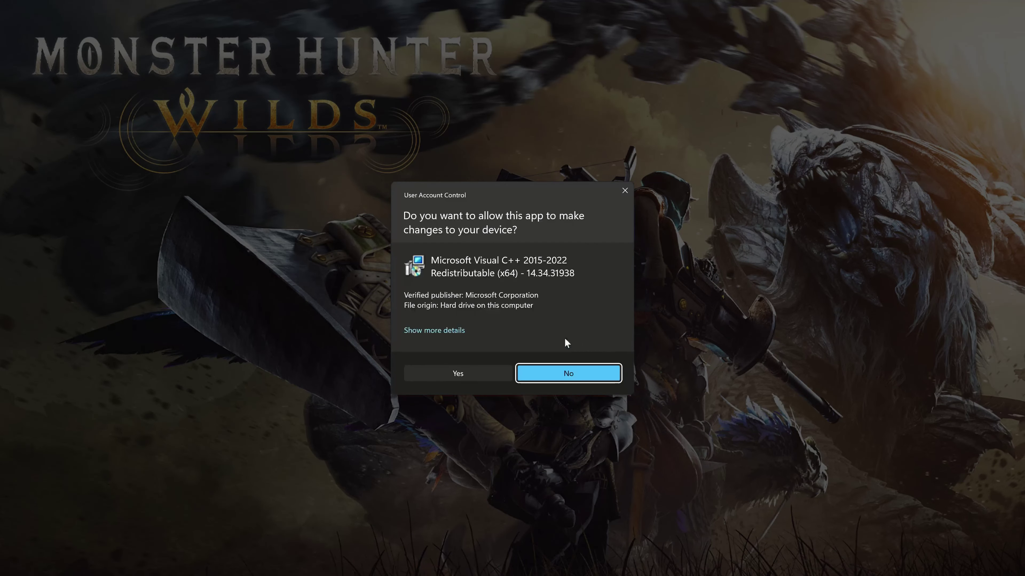
{"action": "left_click", "coordinate": [452, 374]}
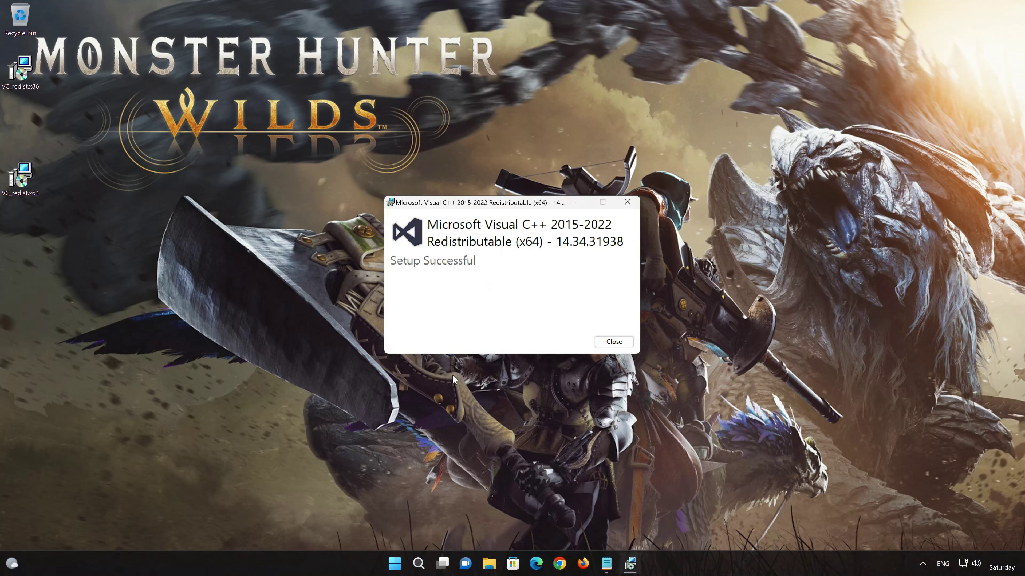
{"action": "left_click", "coordinate": [613, 342]}
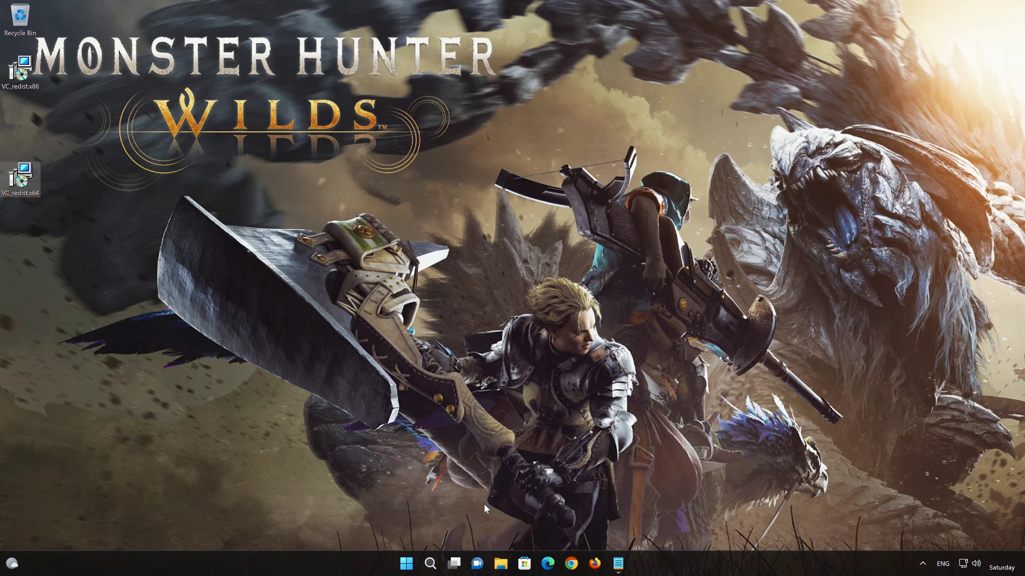
- Restart the PC, forcing the restart even though Notepad is still open
{"action": "left_click", "coordinate": [406, 564]}
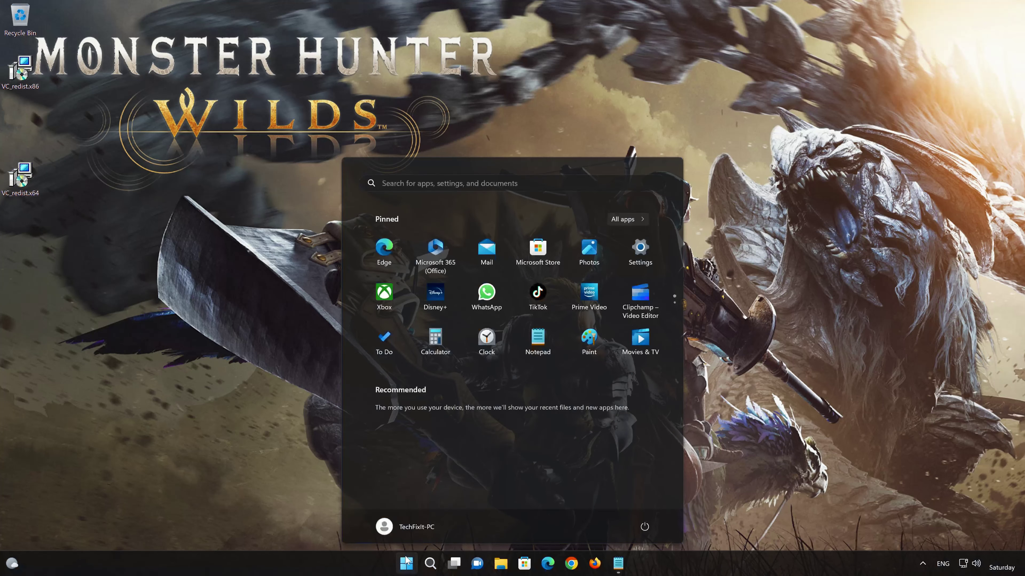
{"action": "left_click", "coordinate": [644, 525]}
{"action": "left_click", "coordinate": [650, 501]}
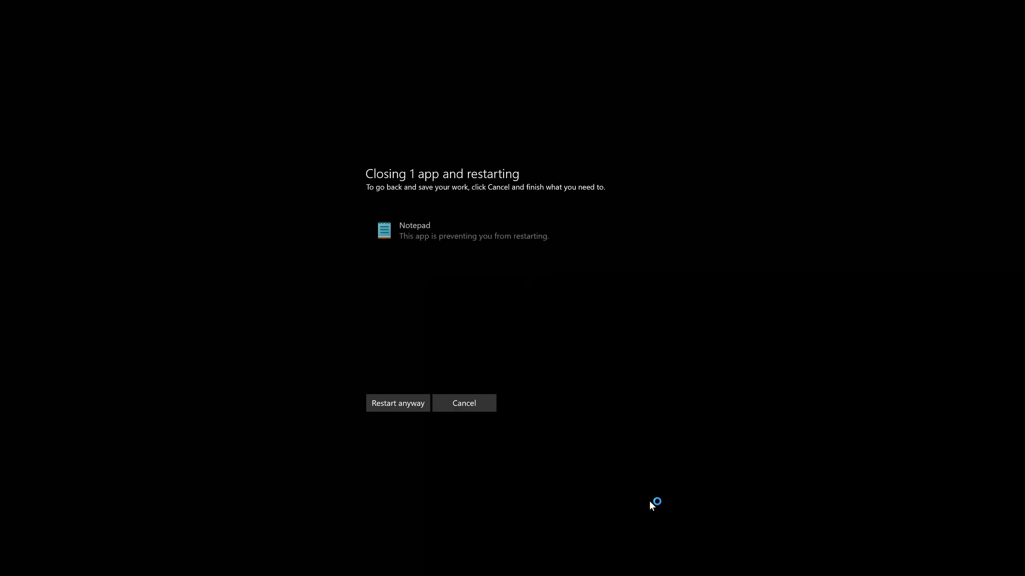
{"action": "left_click", "coordinate": [385, 405]}
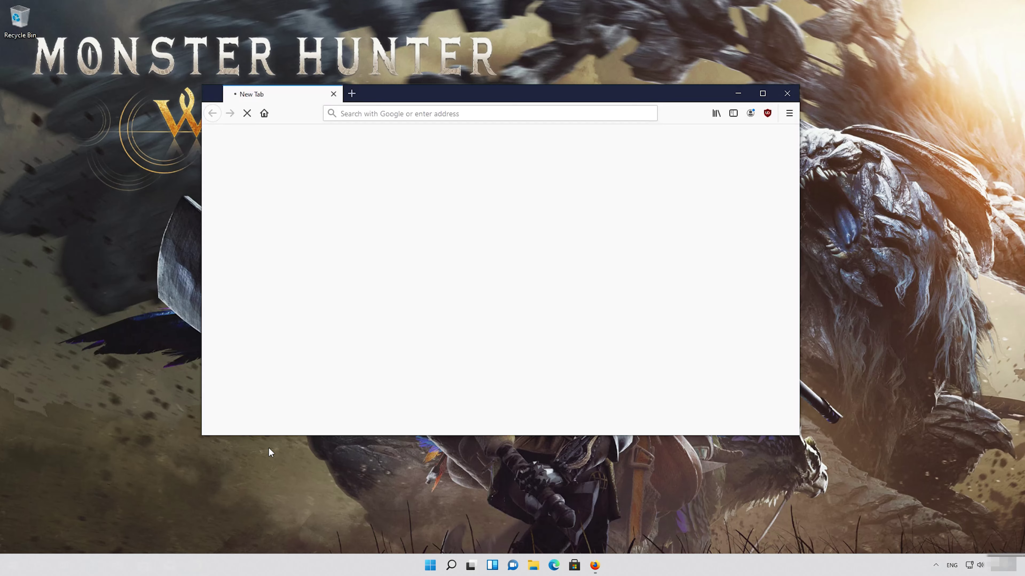
- Download dxsdk_aug2006.exe from the DirectX Software Development Kit page at microsoft.com/en-us/download/details.aspx?id=10368, and close the browser
{"action": "right_click", "coordinate": [442, 115]}
{"action": "left_click", "coordinate": [463, 163]}
{"action": "key", "text": "Return"}
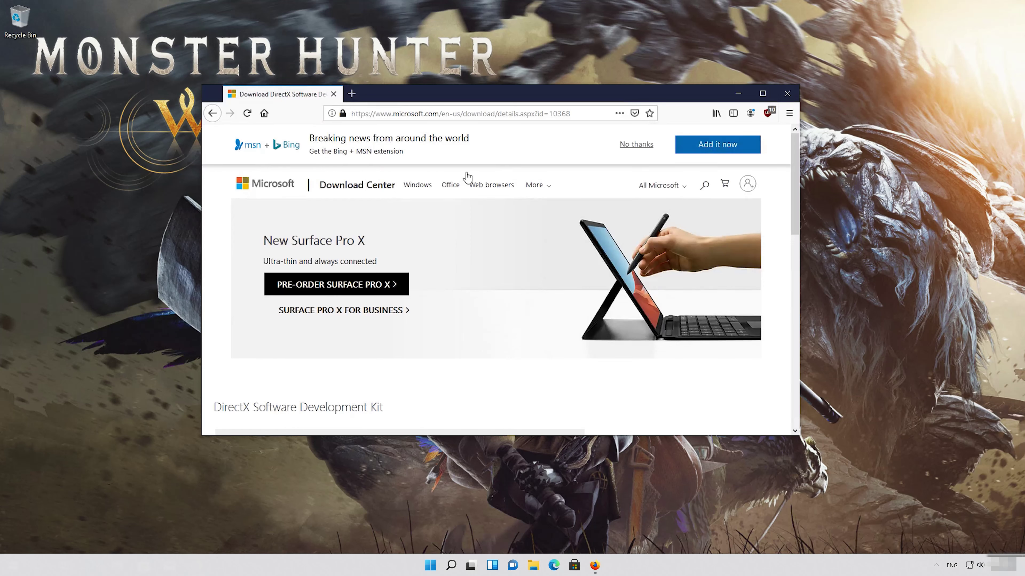
{"action": "scroll", "coordinate": [464, 216], "scroll_direction": "down", "scroll_amount": 3}
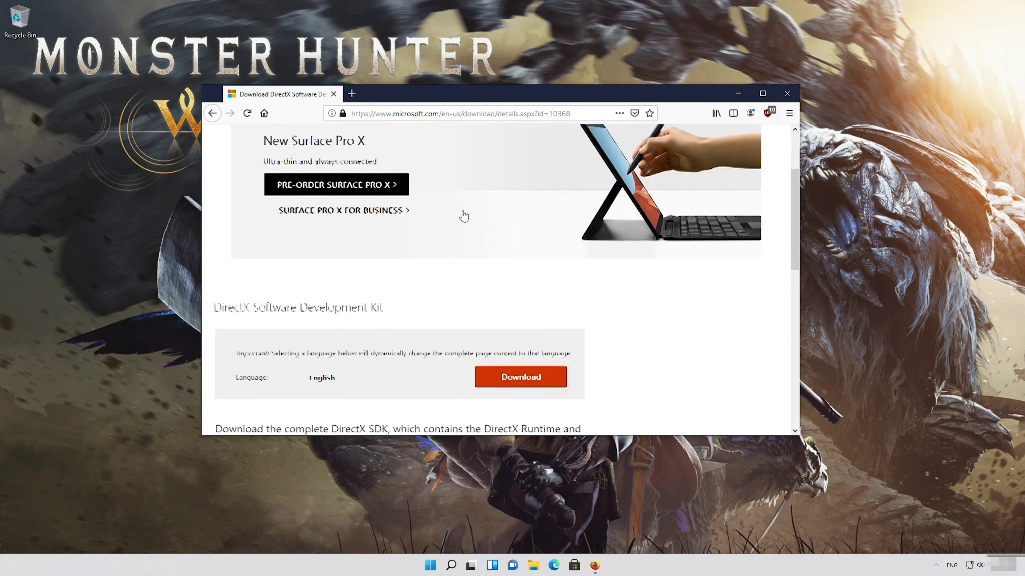
{"action": "scroll", "coordinate": [464, 216], "scroll_direction": "down", "scroll_amount": 3}
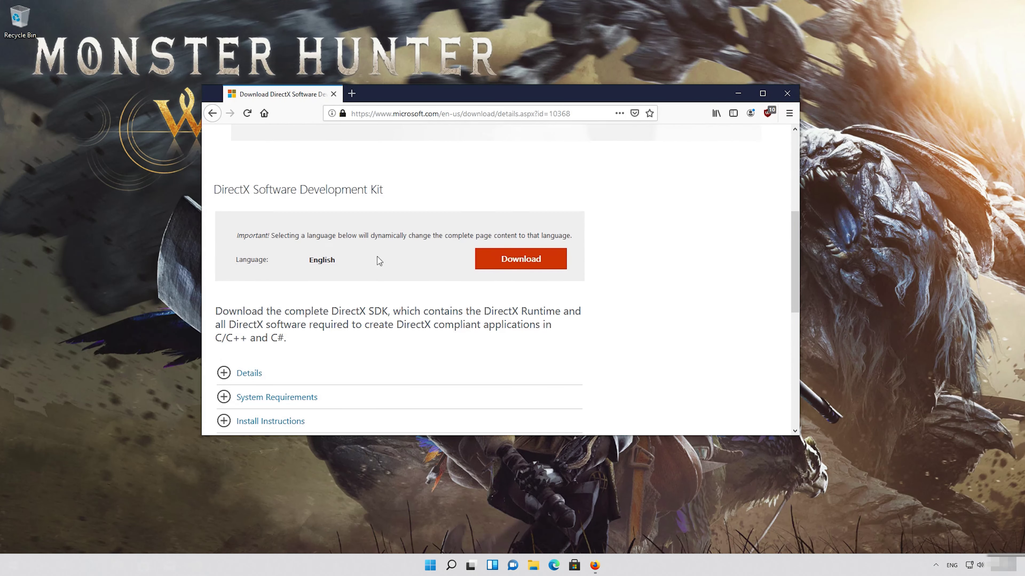
{"action": "left_click", "coordinate": [527, 265]}
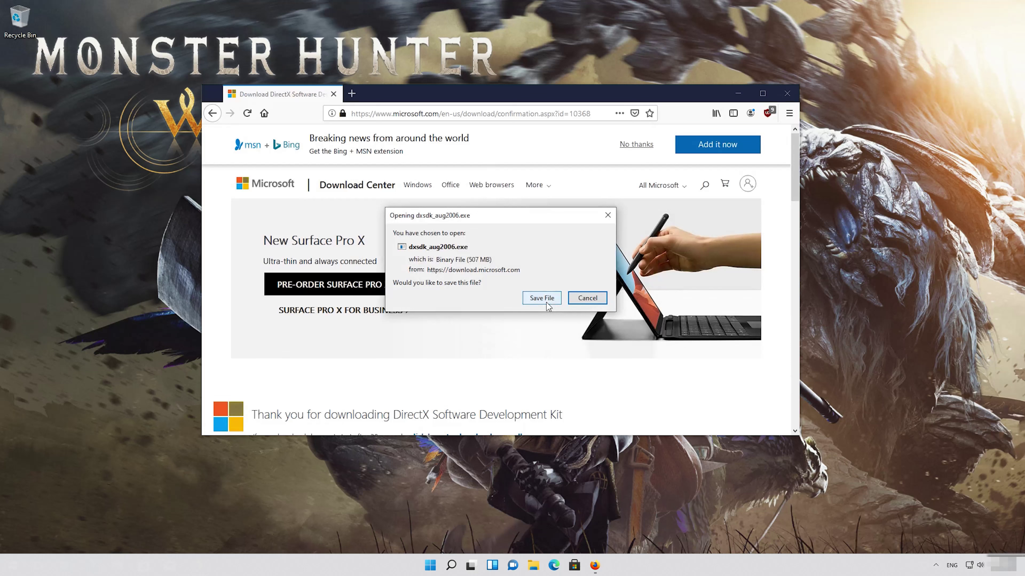
{"action": "left_click", "coordinate": [546, 302]}
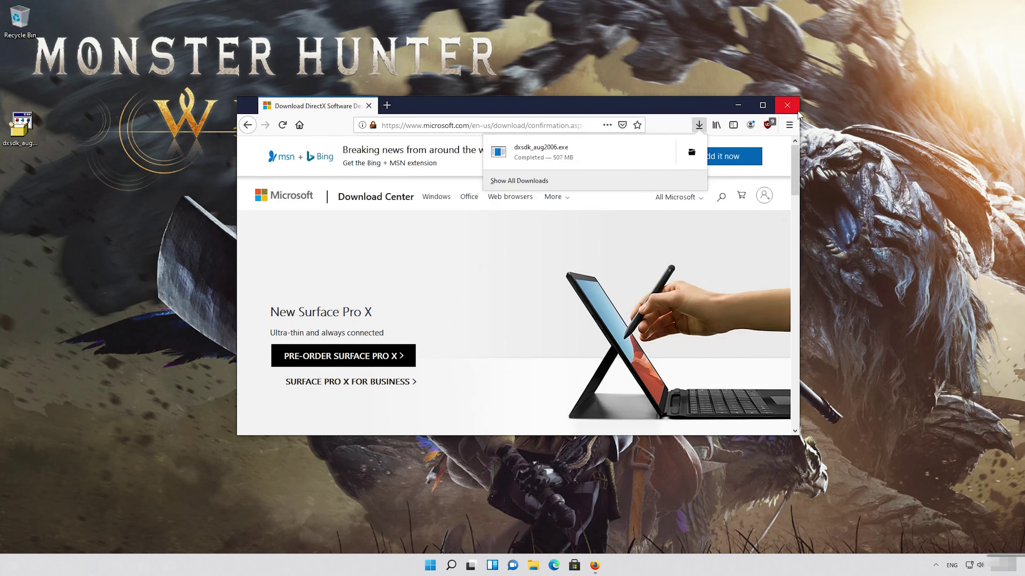
{"action": "left_click", "coordinate": [787, 105]}
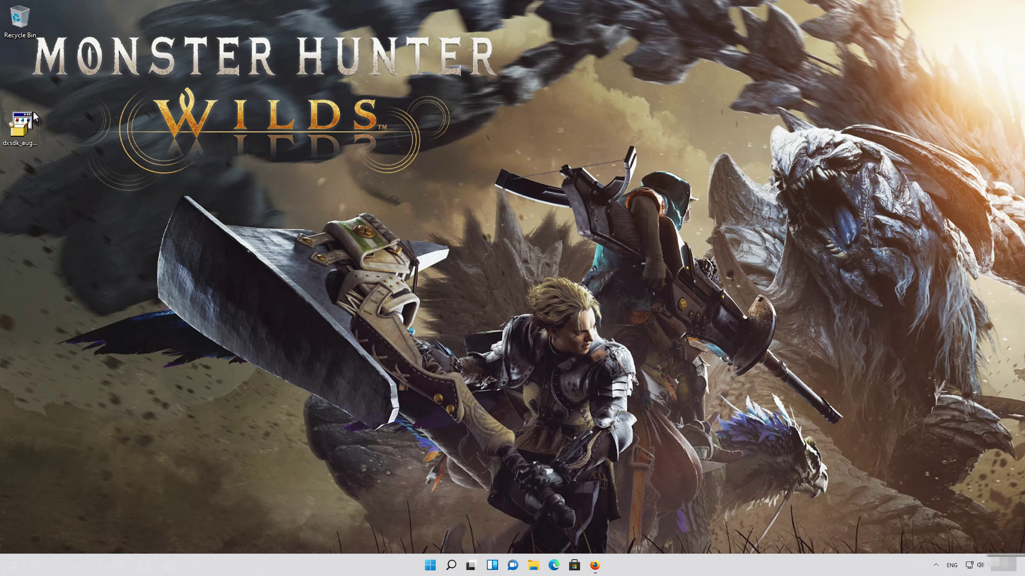
- Accept the DirectX August 2006 SDK license, unzip its files to the default folder, and allow the setup to change the device
{"action": "left_click", "coordinate": [23, 132]}
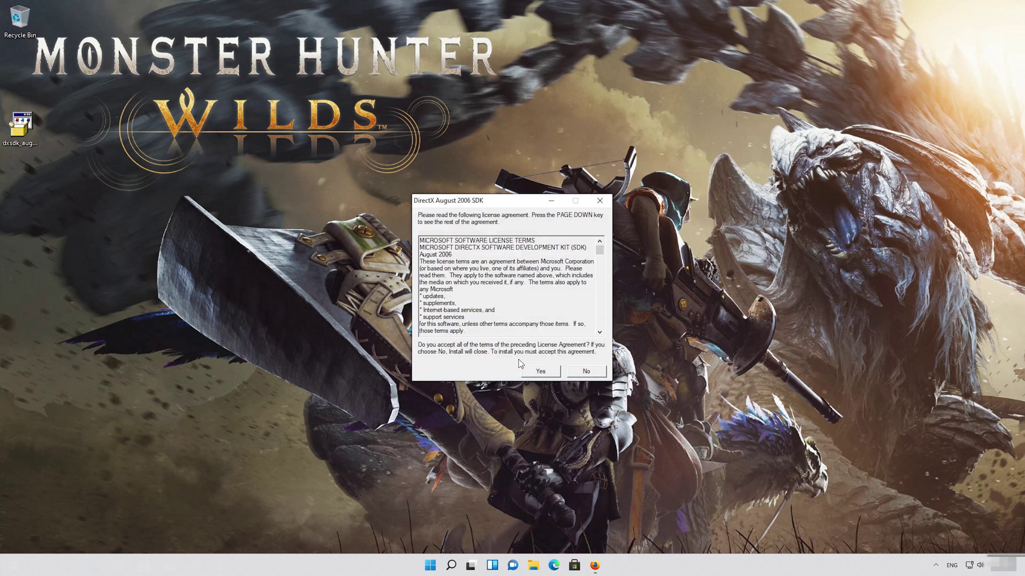
{"action": "left_click", "coordinate": [540, 371]}
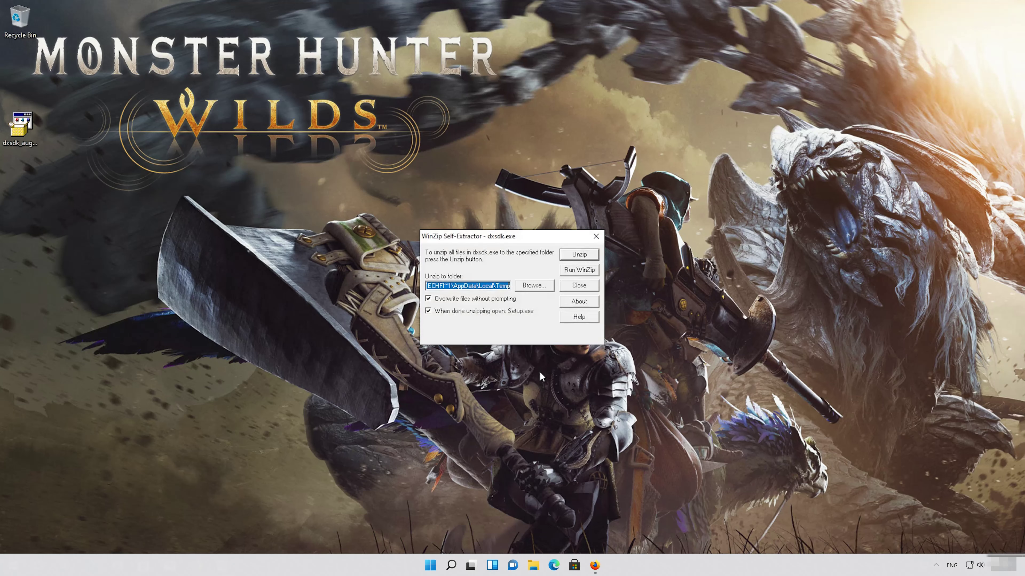
{"action": "left_click", "coordinate": [580, 256]}
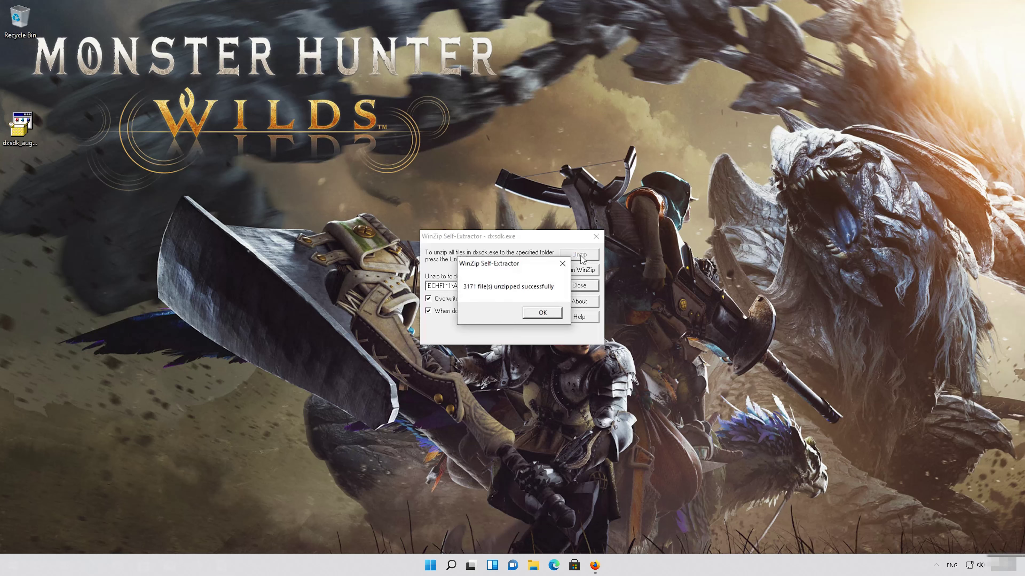
{"action": "left_click", "coordinate": [543, 312]}
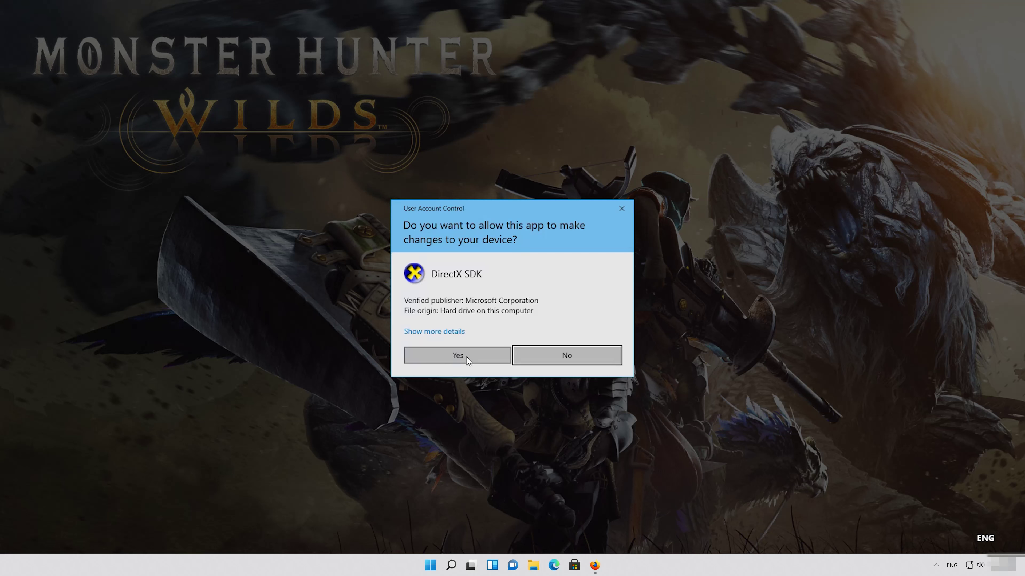
{"action": "left_click", "coordinate": [466, 358]}
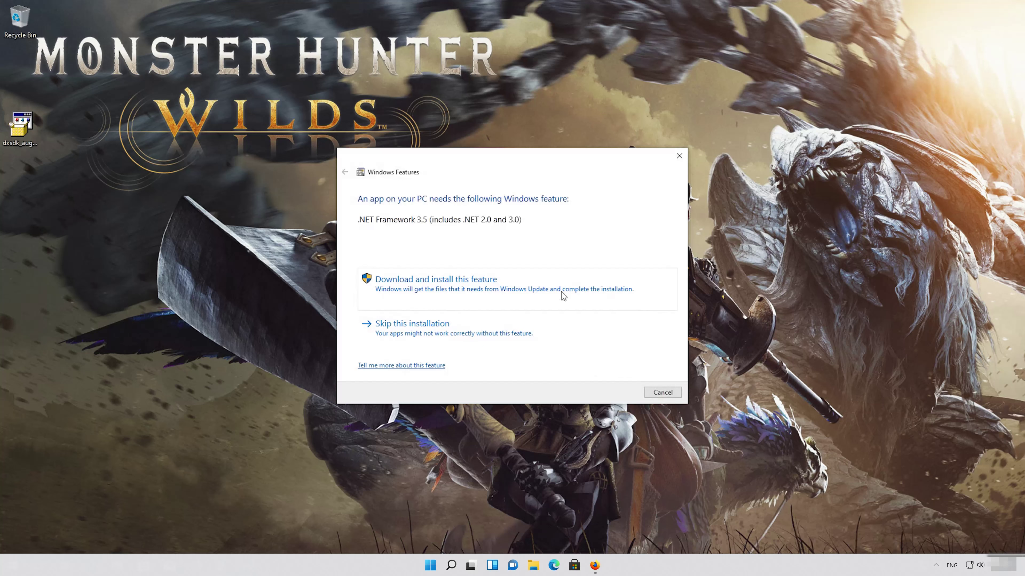
- Download and install the .NET Framework 3.5 Windows feature, and agree to the .NET Framework 1.1 license
{"action": "left_click", "coordinate": [384, 295]}
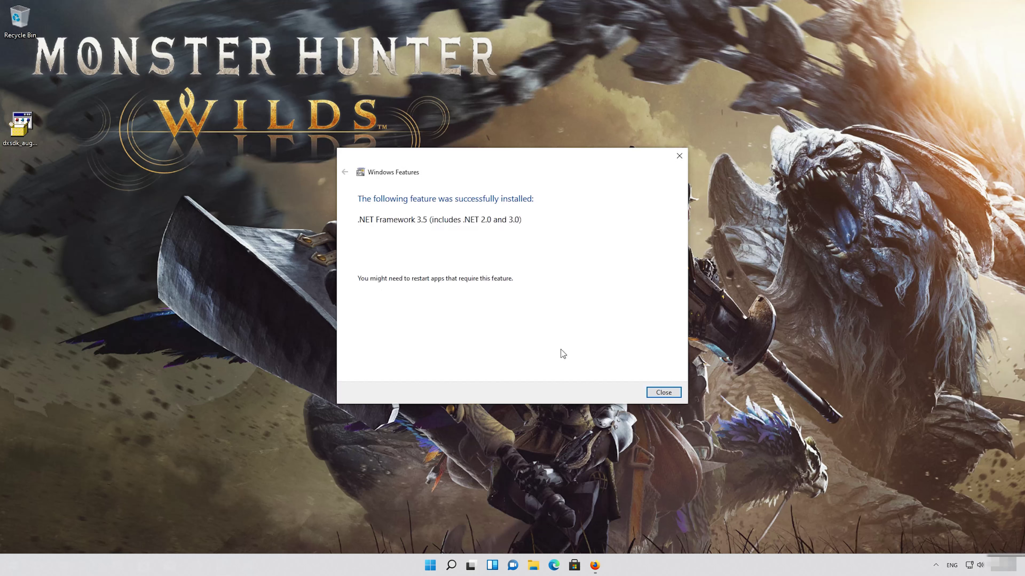
{"action": "left_click", "coordinate": [669, 395]}
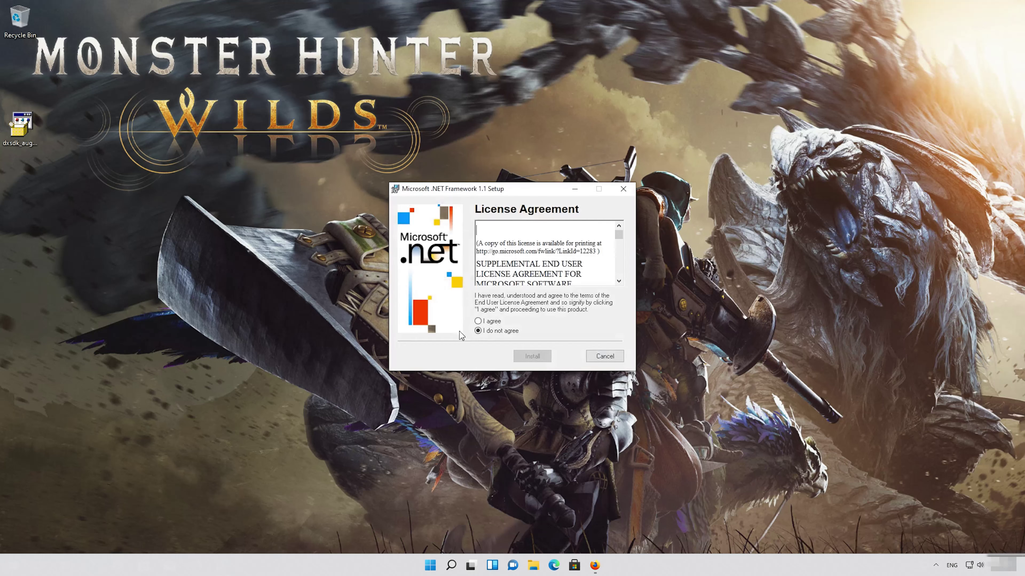
{"action": "left_click", "coordinate": [478, 322]}
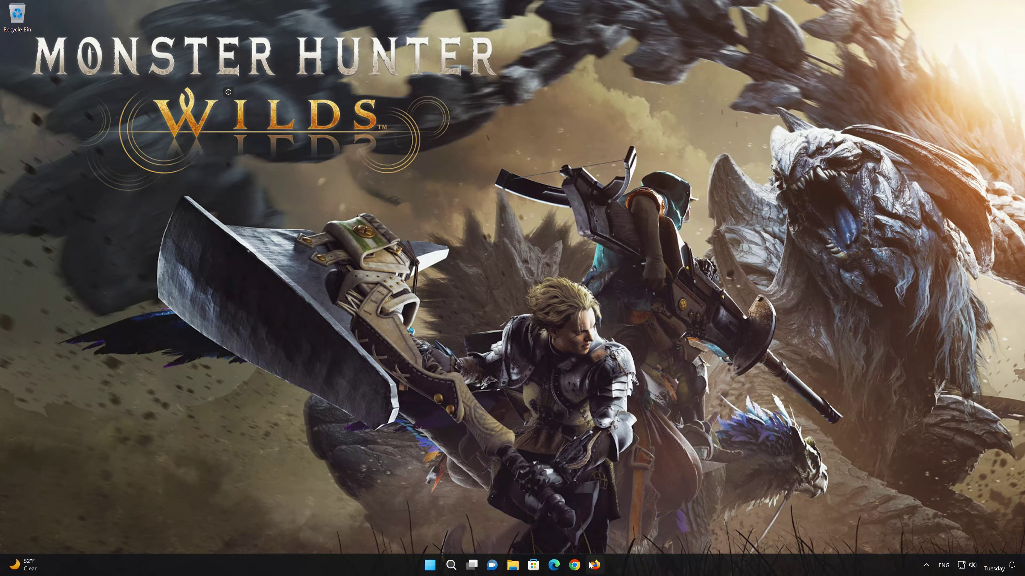
- Download the Windows 11 media creation tool from microsoft.com/software-download/windows11 in Firefox, and close the browser
{"action": "left_click", "coordinate": [593, 565]}
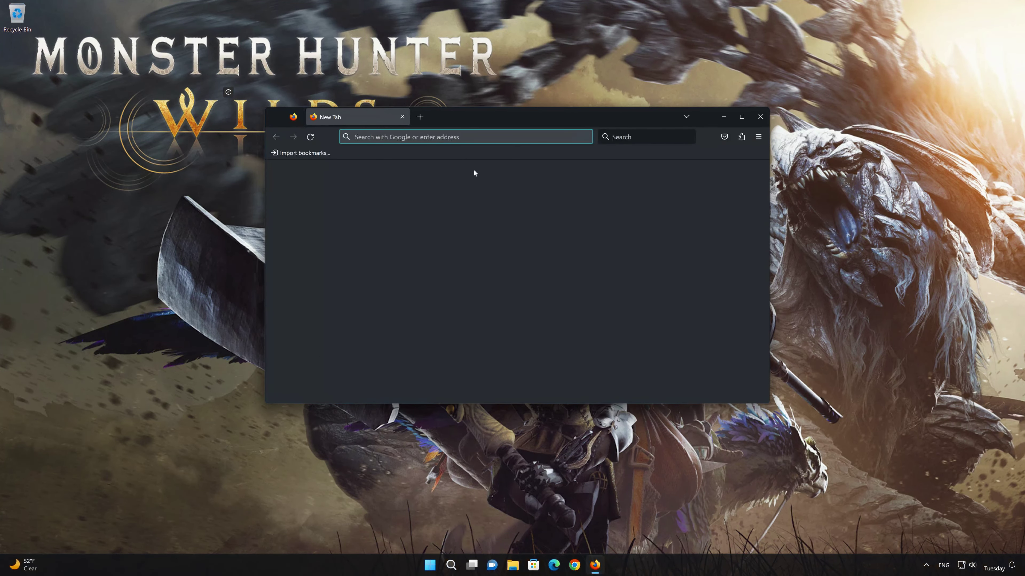
{"action": "right_click", "coordinate": [468, 139]}
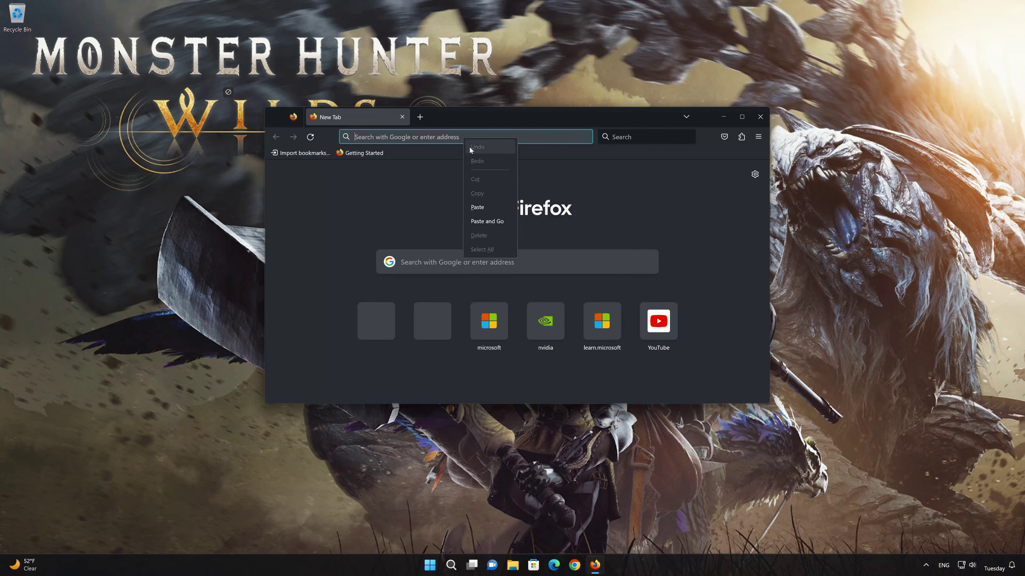
{"action": "left_click", "coordinate": [485, 205]}
{"action": "key", "text": "Return"}
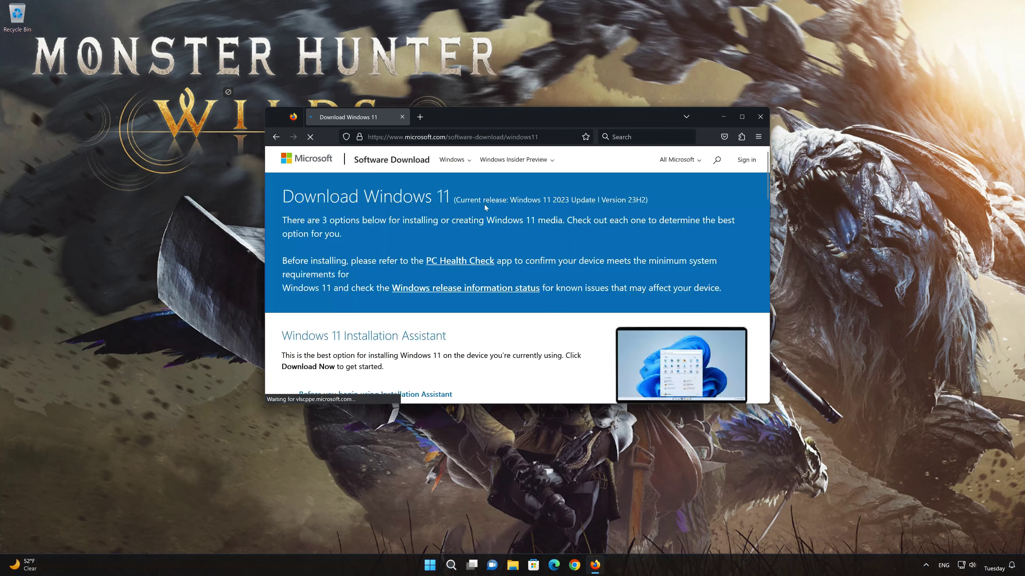
{"action": "scroll", "coordinate": [485, 204], "scroll_direction": "down", "scroll_amount": 3}
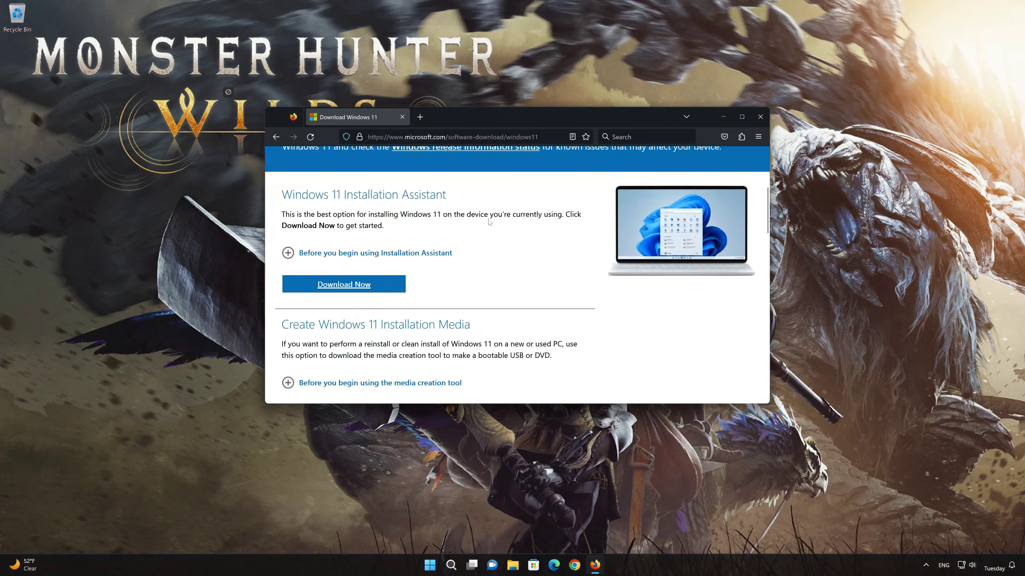
{"action": "scroll", "coordinate": [490, 221], "scroll_direction": "down", "scroll_amount": 4}
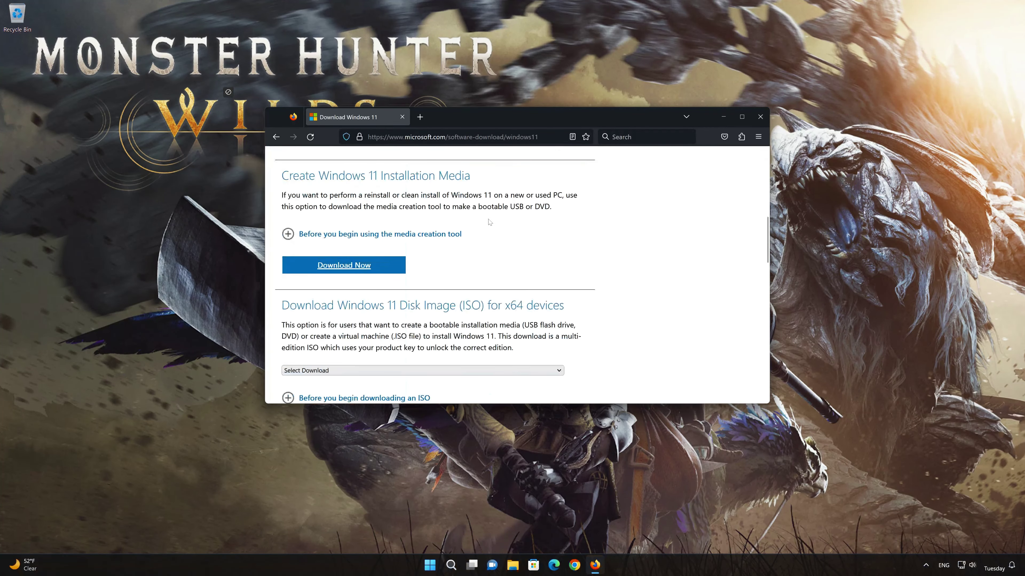
{"action": "scroll", "coordinate": [489, 221], "scroll_direction": "up", "scroll_amount": 2}
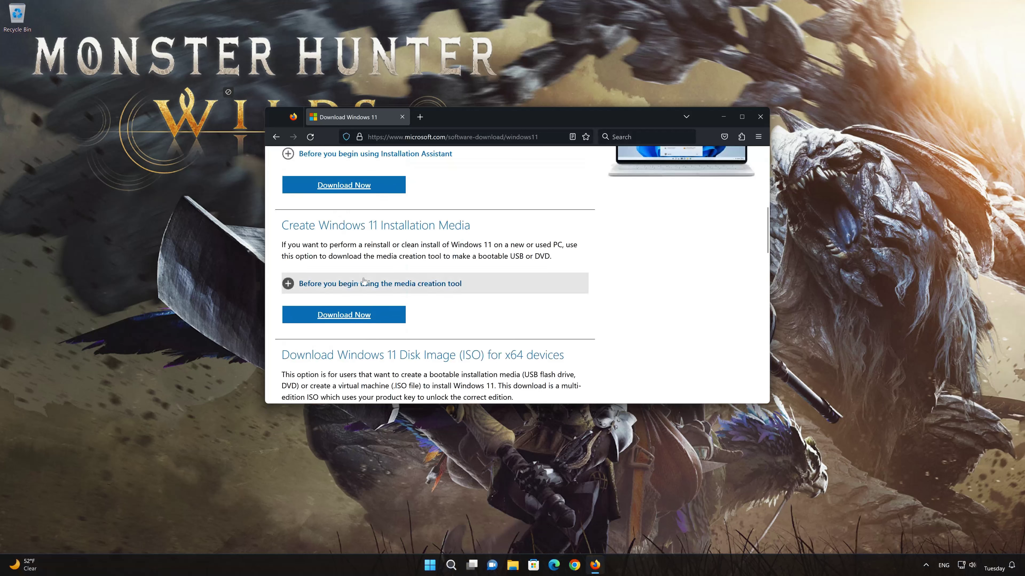
{"action": "left_click", "coordinate": [355, 318]}
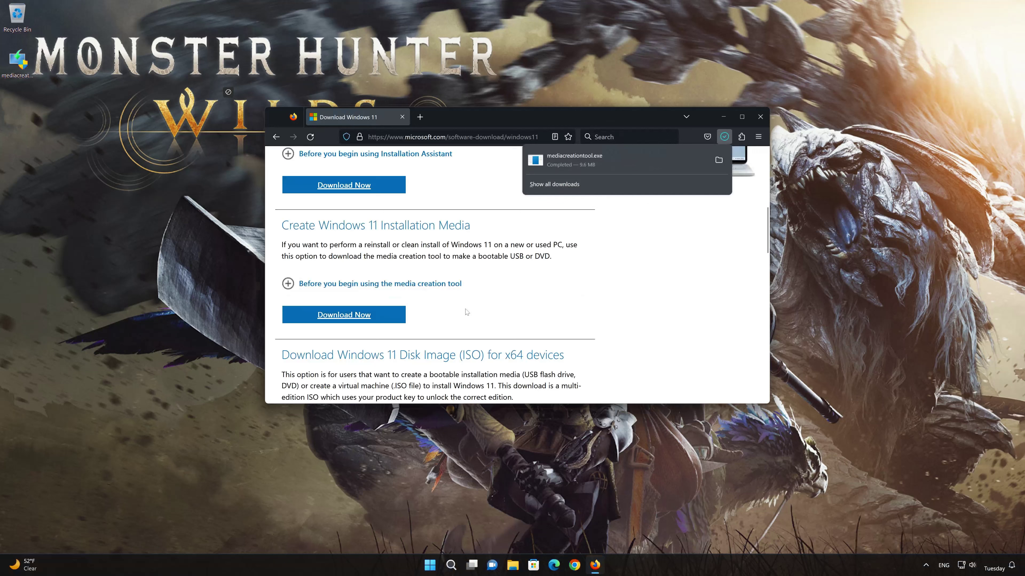
{"action": "left_click", "coordinate": [760, 117]}
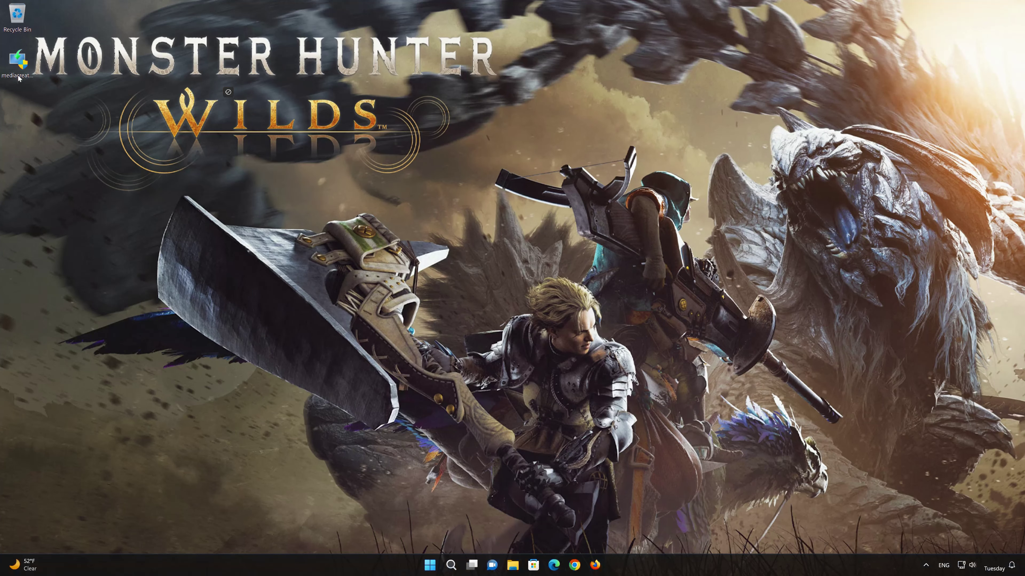
- Run mediacreationtool with device changes allowed, accept the license terms, and keep the recommended language and edition
{"action": "double_click", "coordinate": [23, 68]}
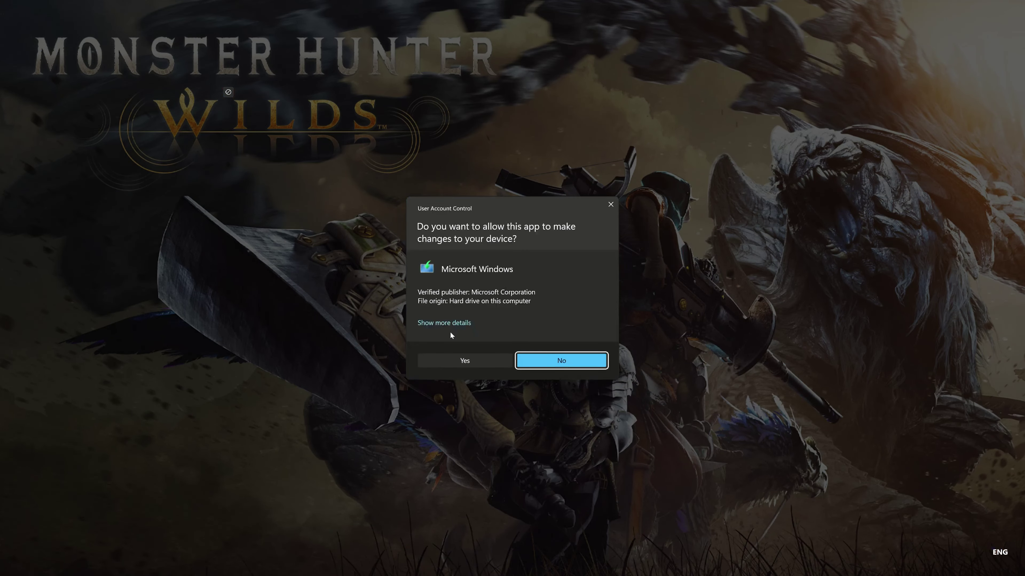
{"action": "left_click", "coordinate": [468, 365]}
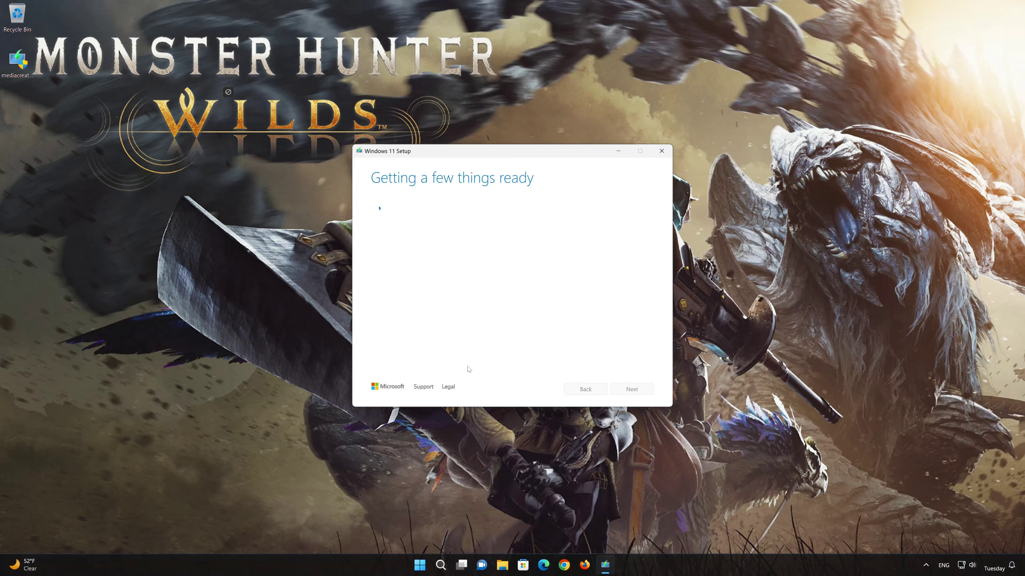
{"action": "left_click", "coordinate": [639, 390]}
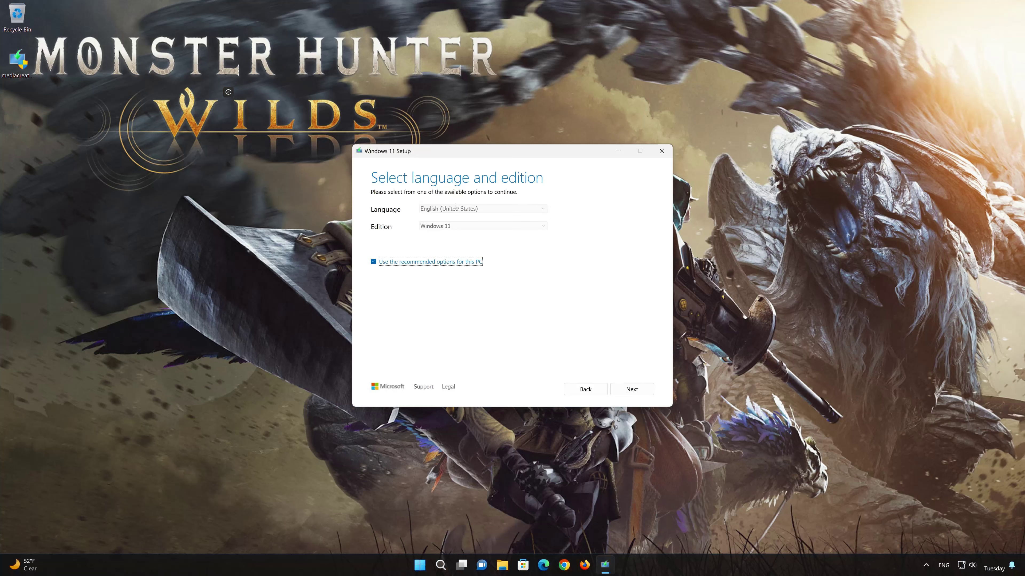
{"action": "left_click", "coordinate": [644, 392]}
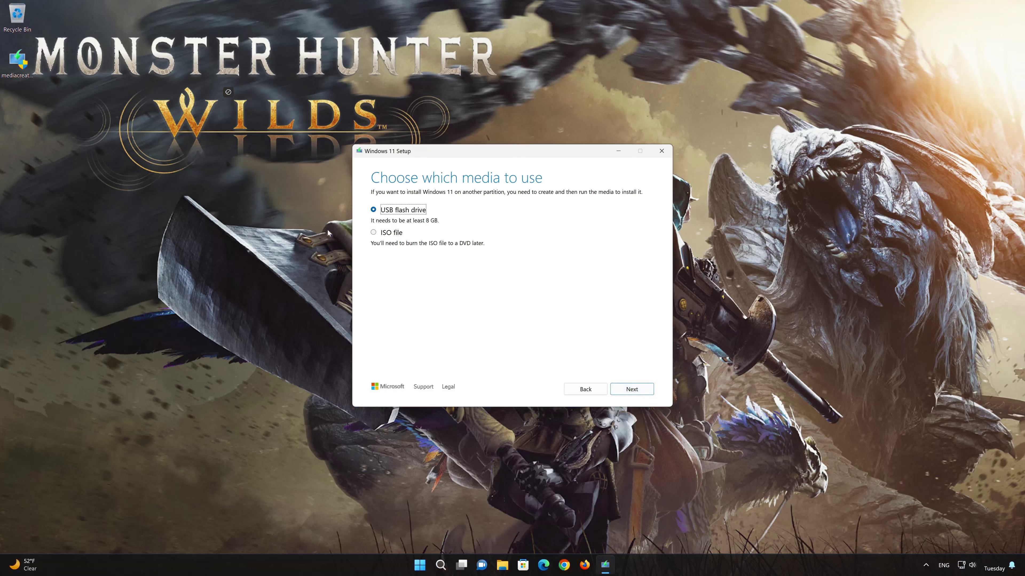
- Create the Windows 11 media as an ISO file named Windows11 on the Desktop, and finish the tool
{"action": "left_click", "coordinate": [373, 233]}
{"action": "left_click", "coordinate": [640, 390]}
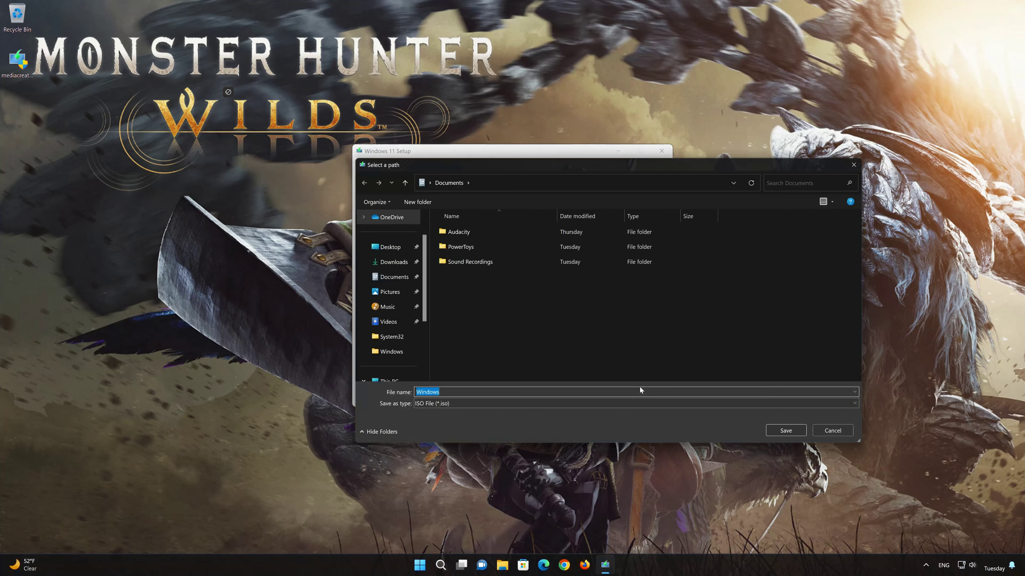
{"action": "left_click", "coordinate": [376, 247]}
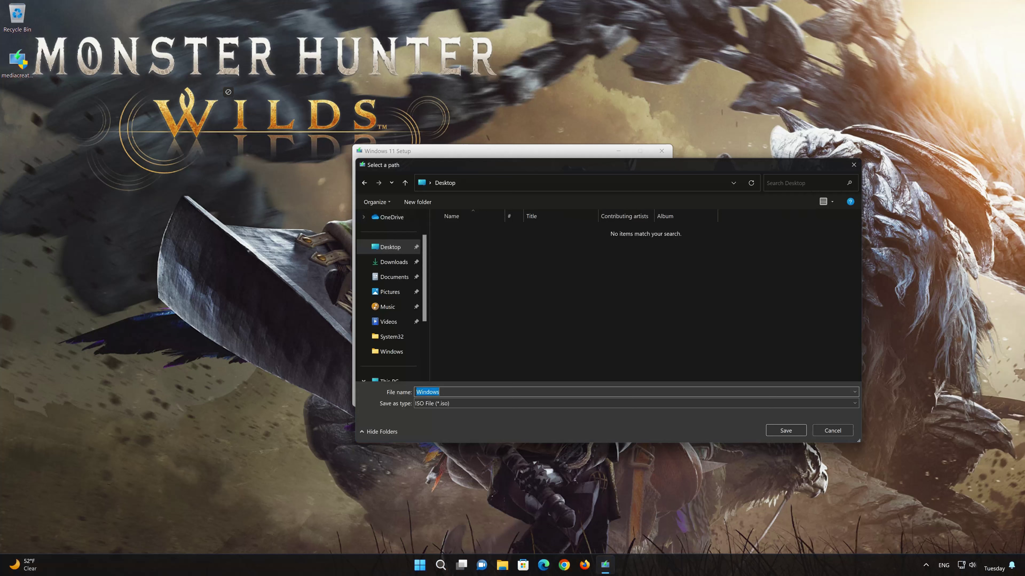
{"action": "left_click", "coordinate": [439, 392]}
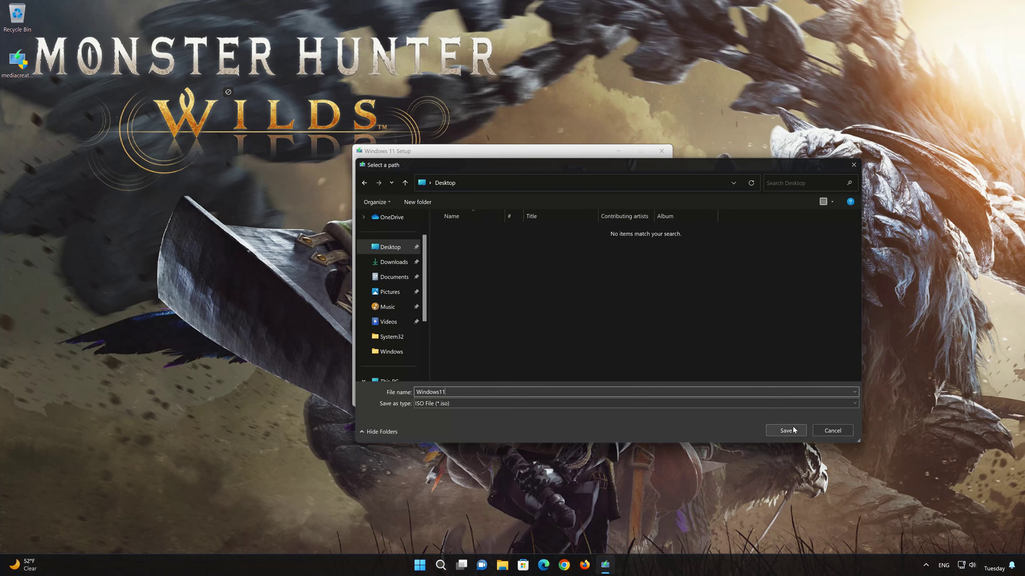
{"action": "left_click", "coordinate": [785, 431]}
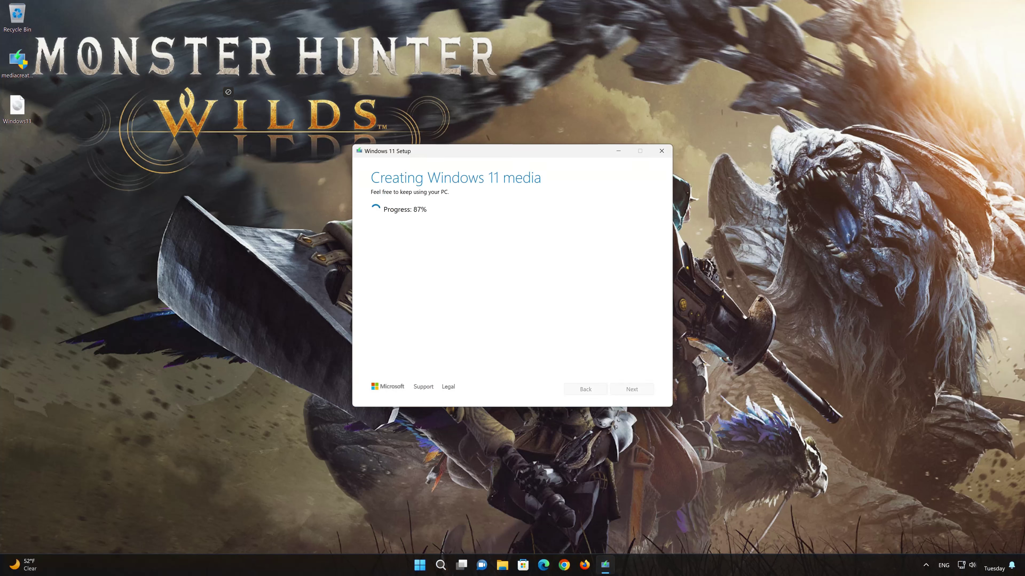
{"action": "left_click", "coordinate": [632, 389]}
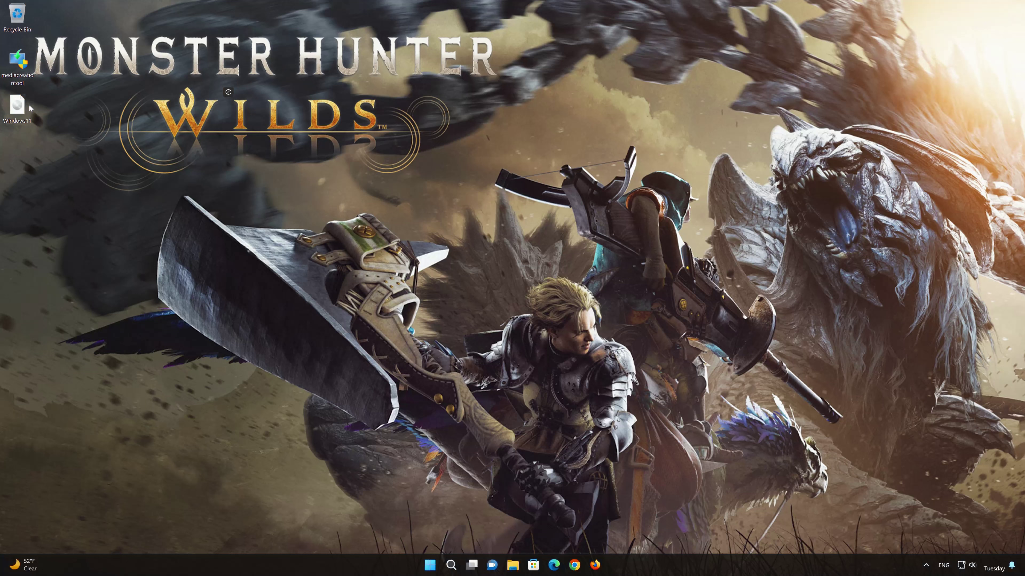
- Install Windows 11 Pro from the setup in the Windows11 disk image, allowing device changes and keeping personal files and apps
{"action": "double_click", "coordinate": [18, 111]}
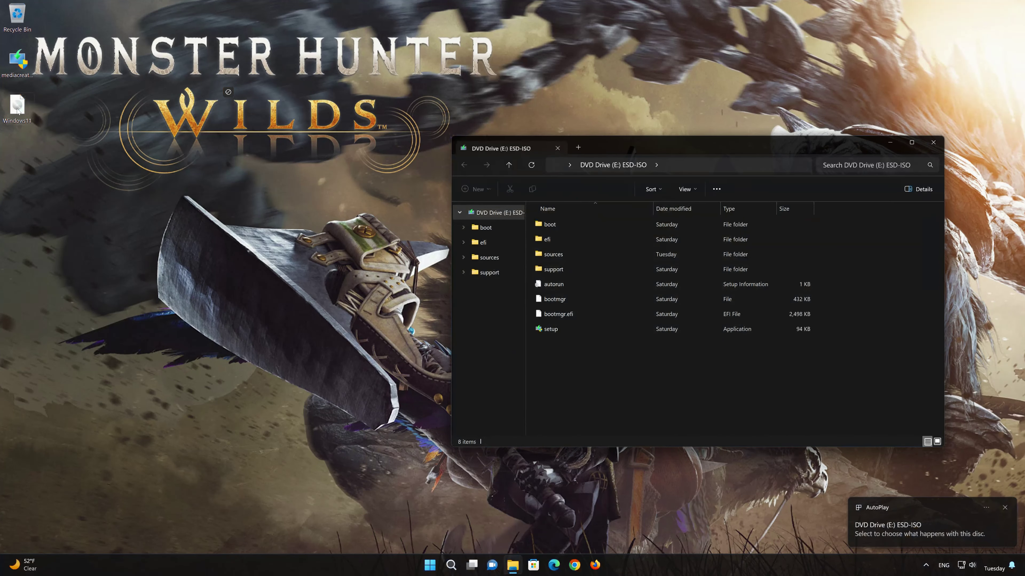
{"action": "left_click_drag", "start_coordinate": [623, 144], "coordinate": [520, 113]}
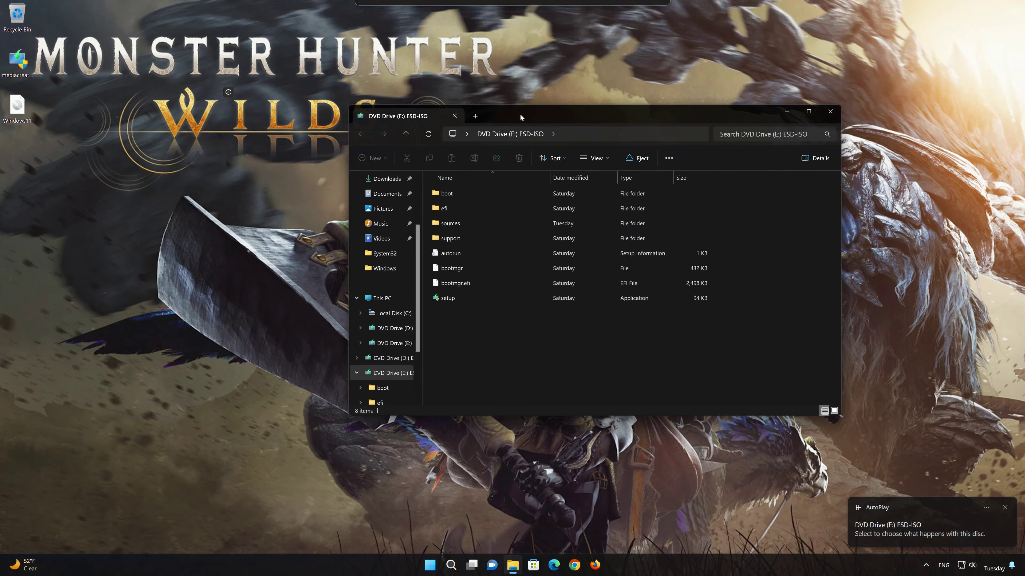
{"action": "double_click", "coordinate": [456, 298]}
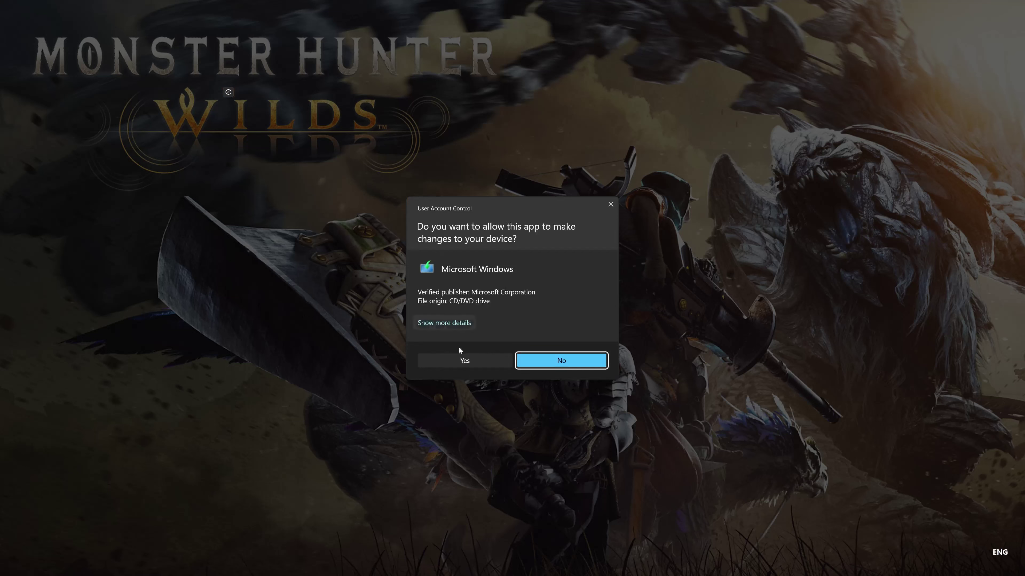
{"action": "left_click", "coordinate": [463, 361]}
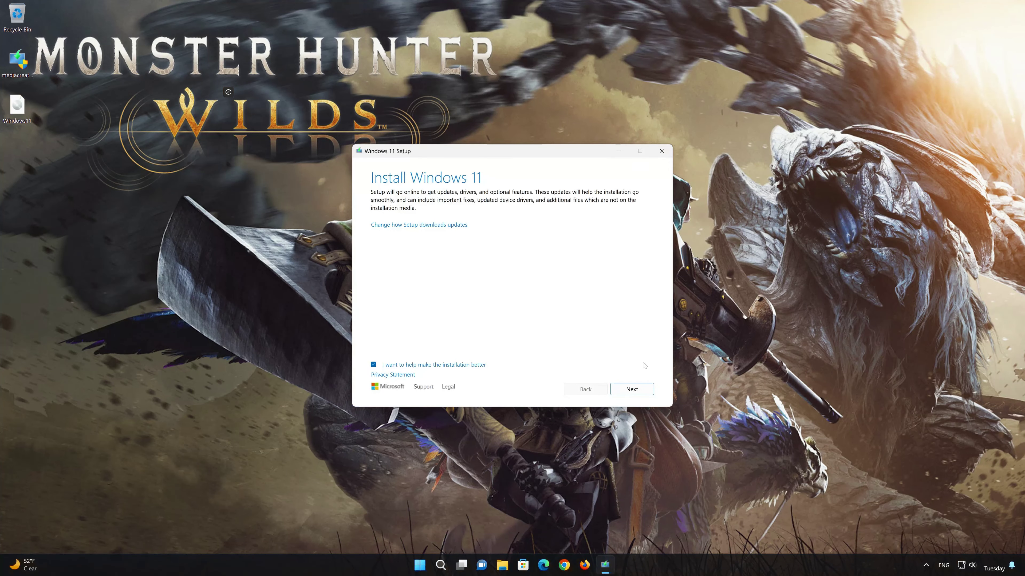
{"action": "left_click", "coordinate": [636, 394]}
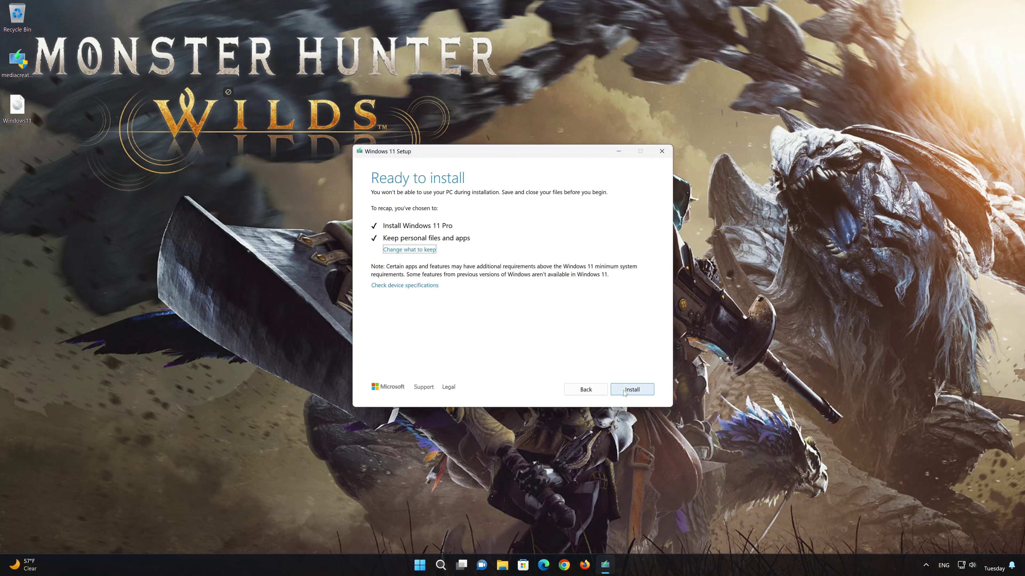
{"action": "left_click", "coordinate": [631, 389]}
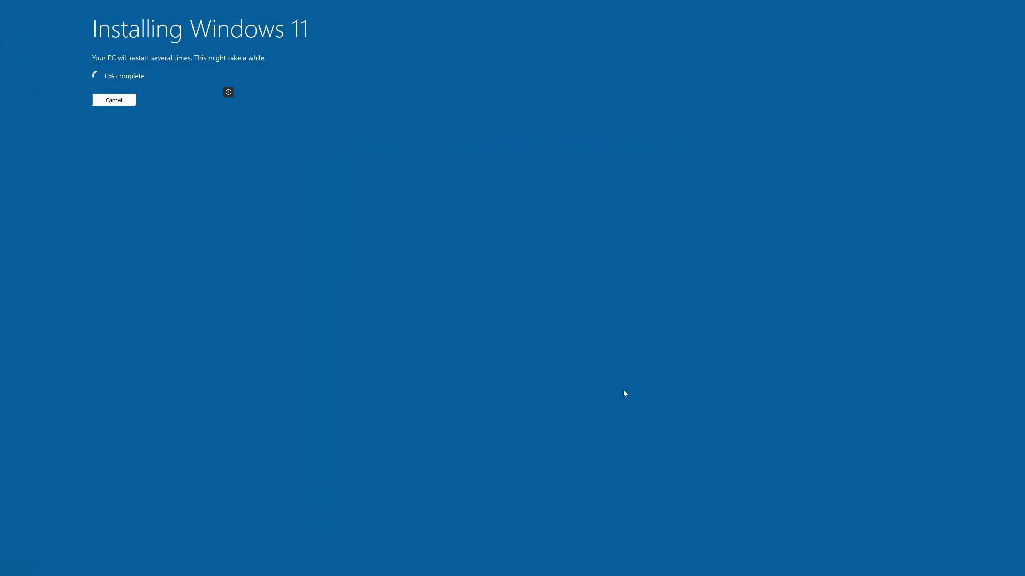